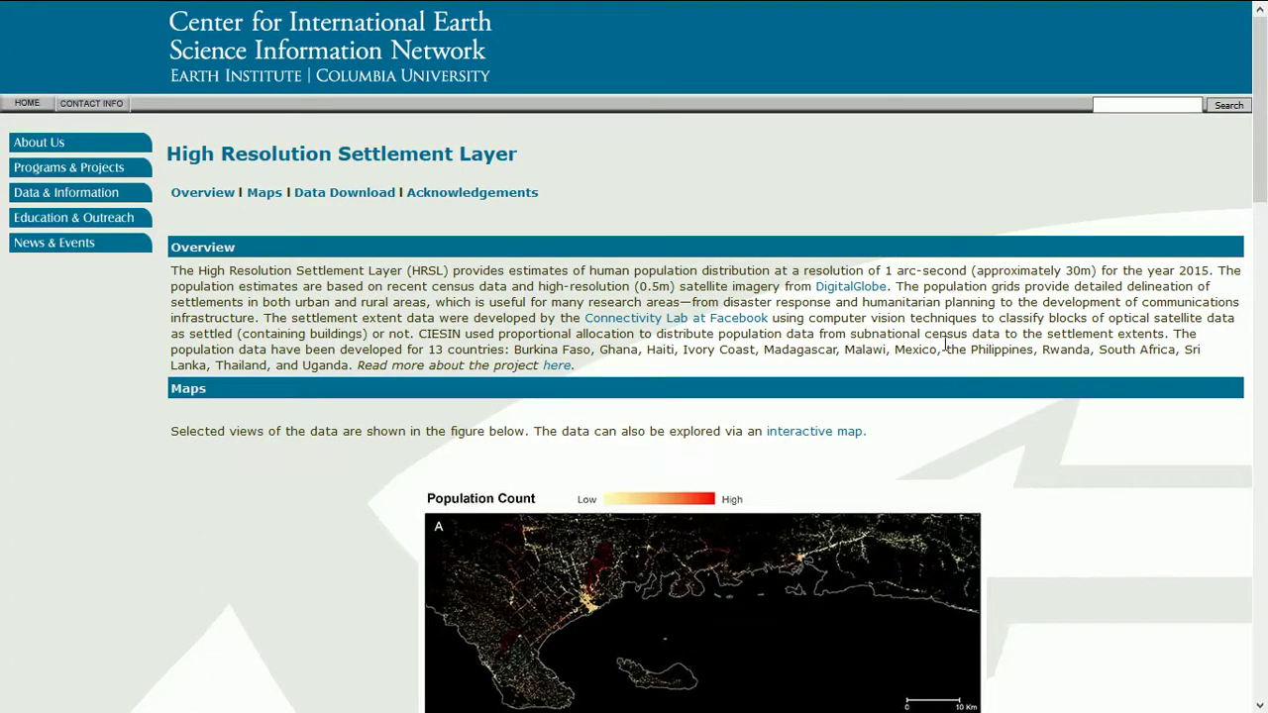
{"action": "scroll", "coordinate": [930, 344], "scroll_direction": "down", "scroll_amount": 8}
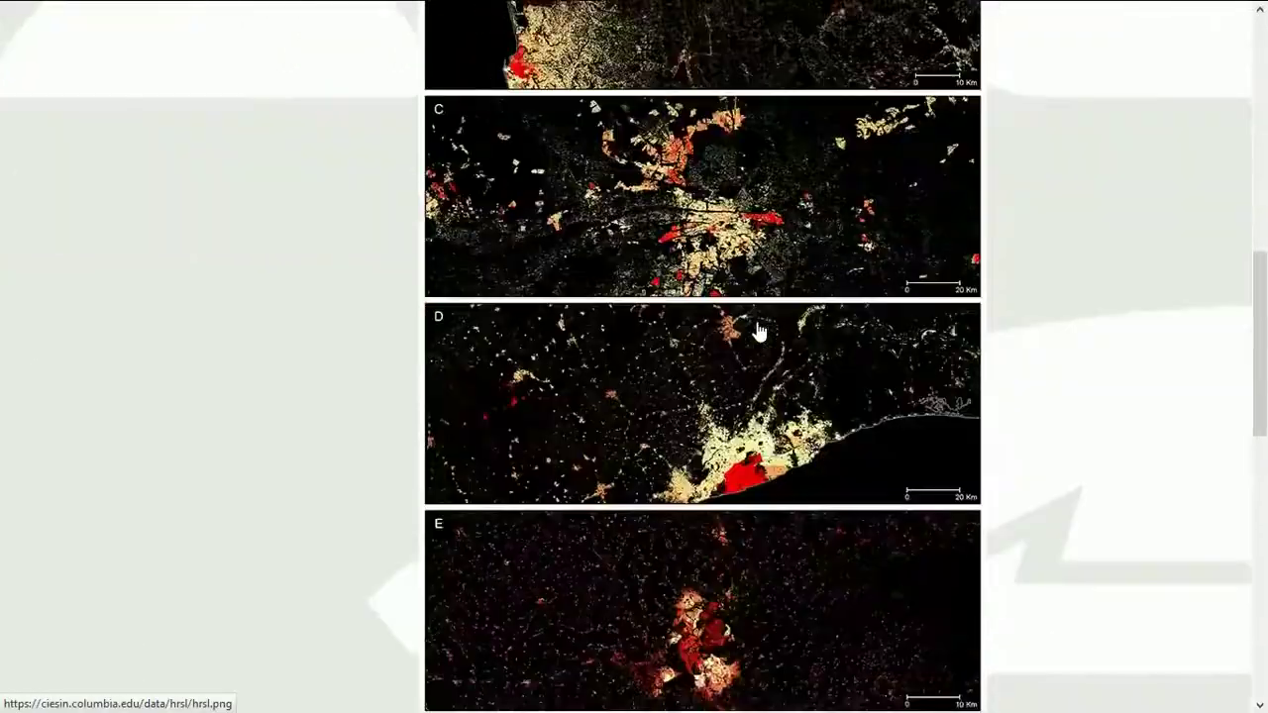
{"action": "scroll", "coordinate": [759, 331], "scroll_direction": "down", "scroll_amount": 8}
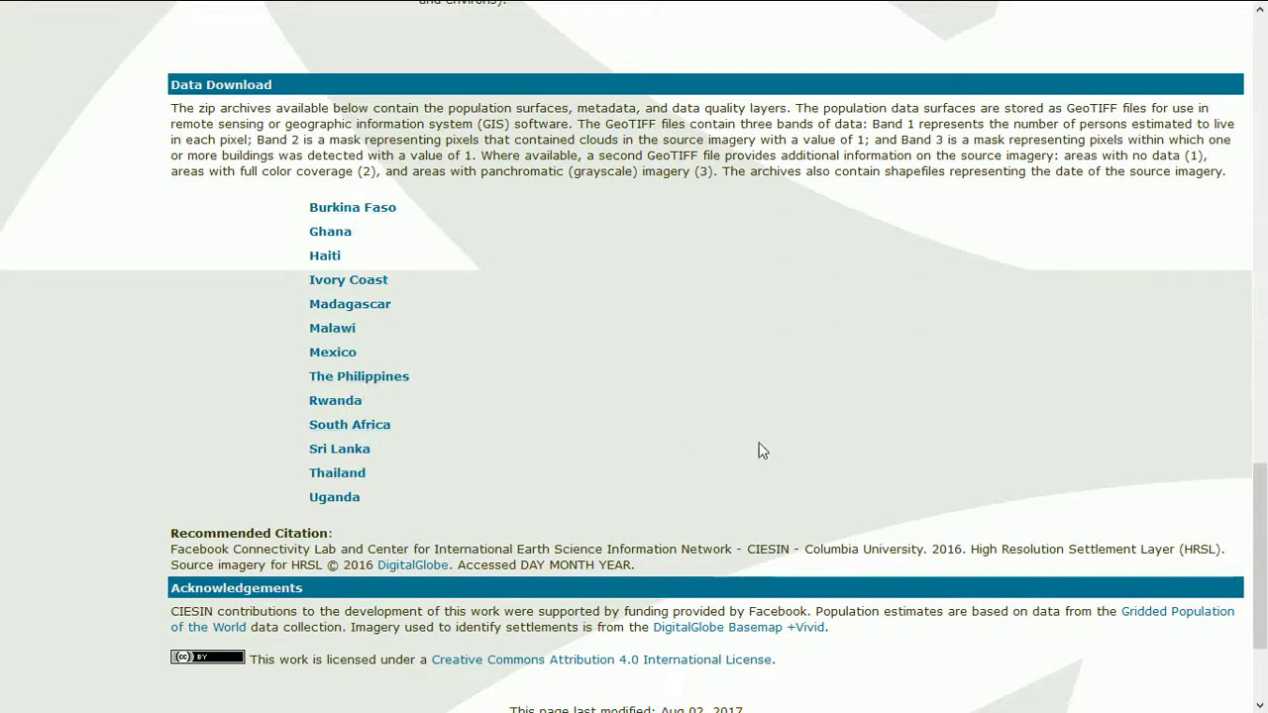
{"action": "scroll", "coordinate": [762, 453], "scroll_direction": "up", "scroll_amount": 2}
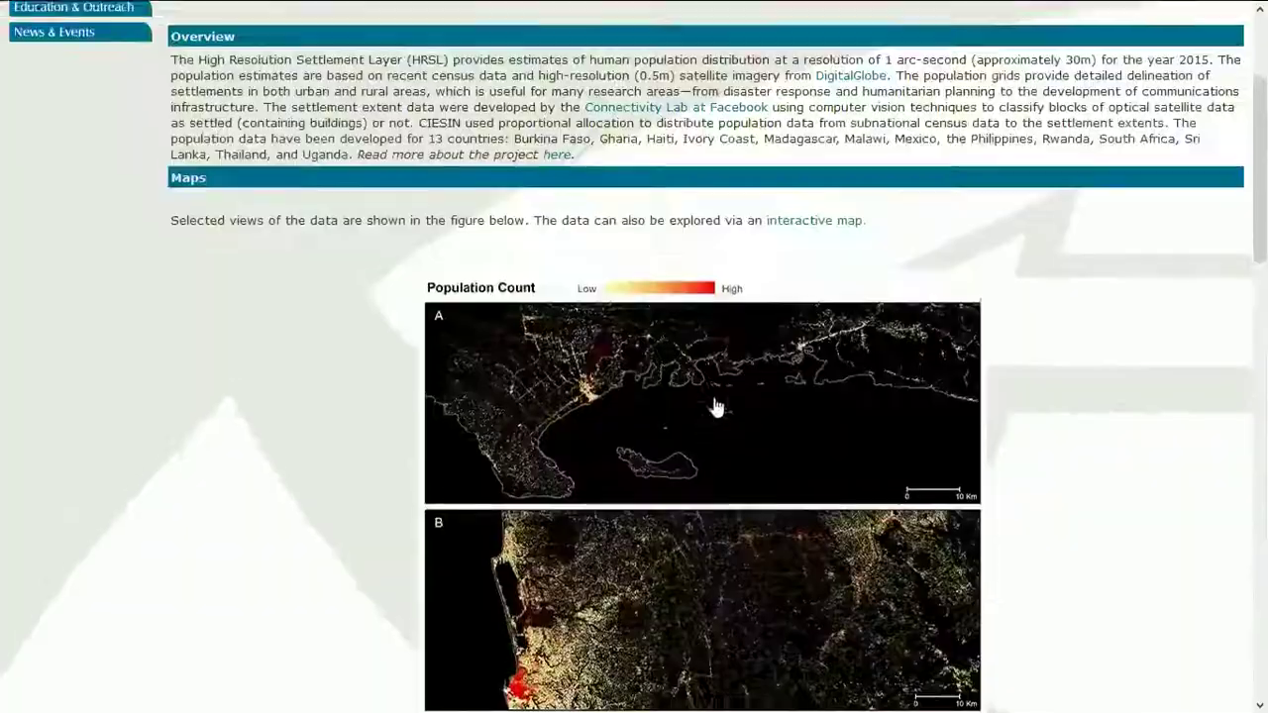
{"action": "scroll", "coordinate": [716, 406], "scroll_direction": "up", "scroll_amount": 2}
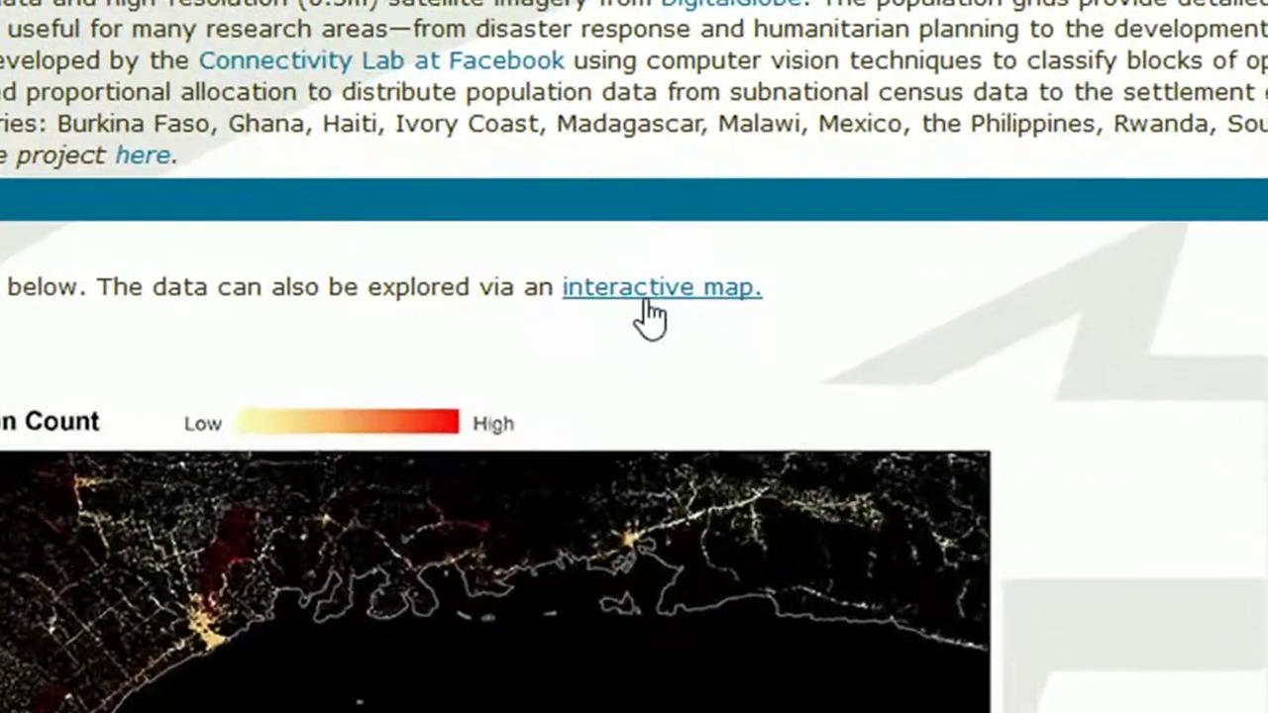
Step: Open the interactive HRSL settlement map, dismiss its notice, and jump to Burkina Faso
{"action": "left_click", "coordinate": [646, 297]}
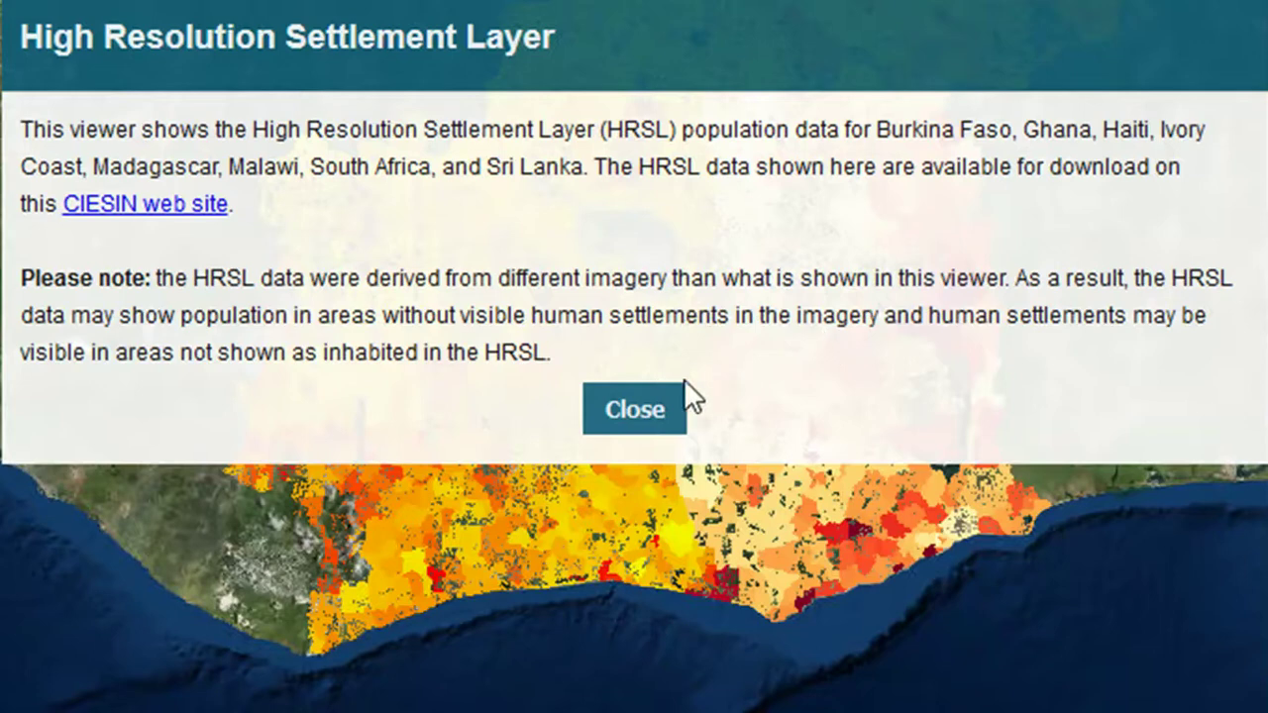
{"action": "left_click", "coordinate": [595, 416]}
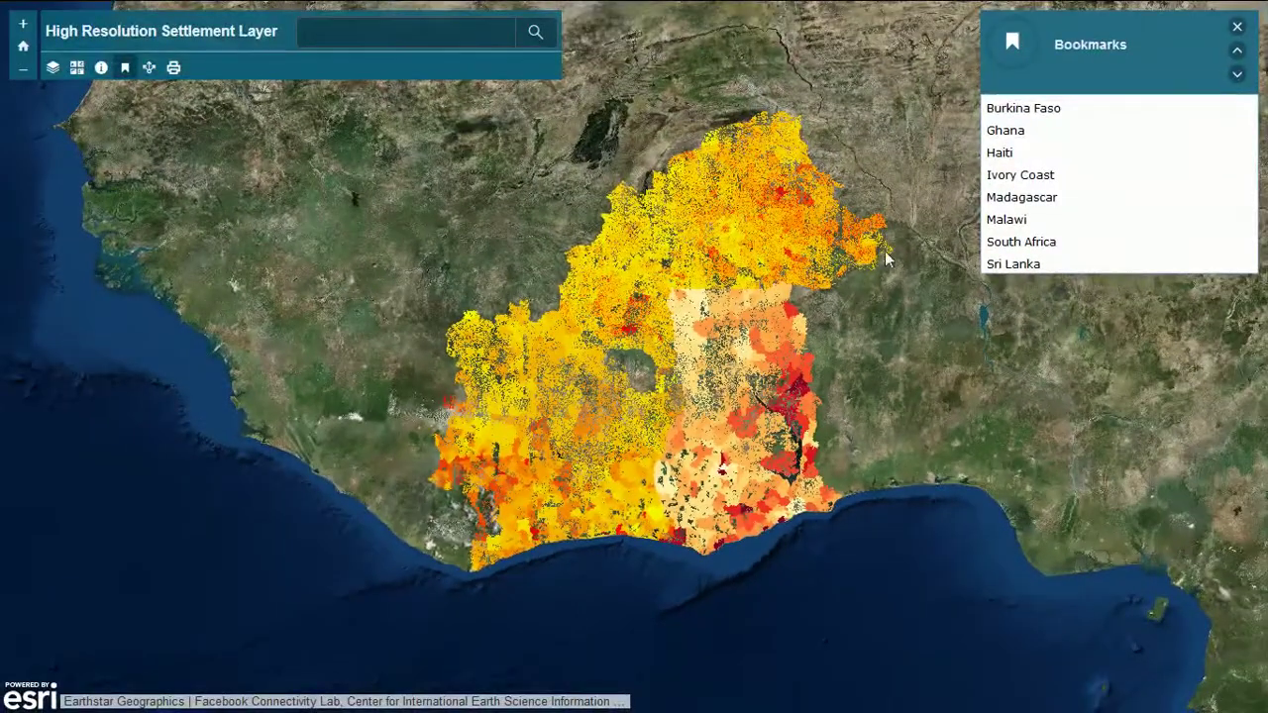
{"action": "left_click", "coordinate": [1039, 111]}
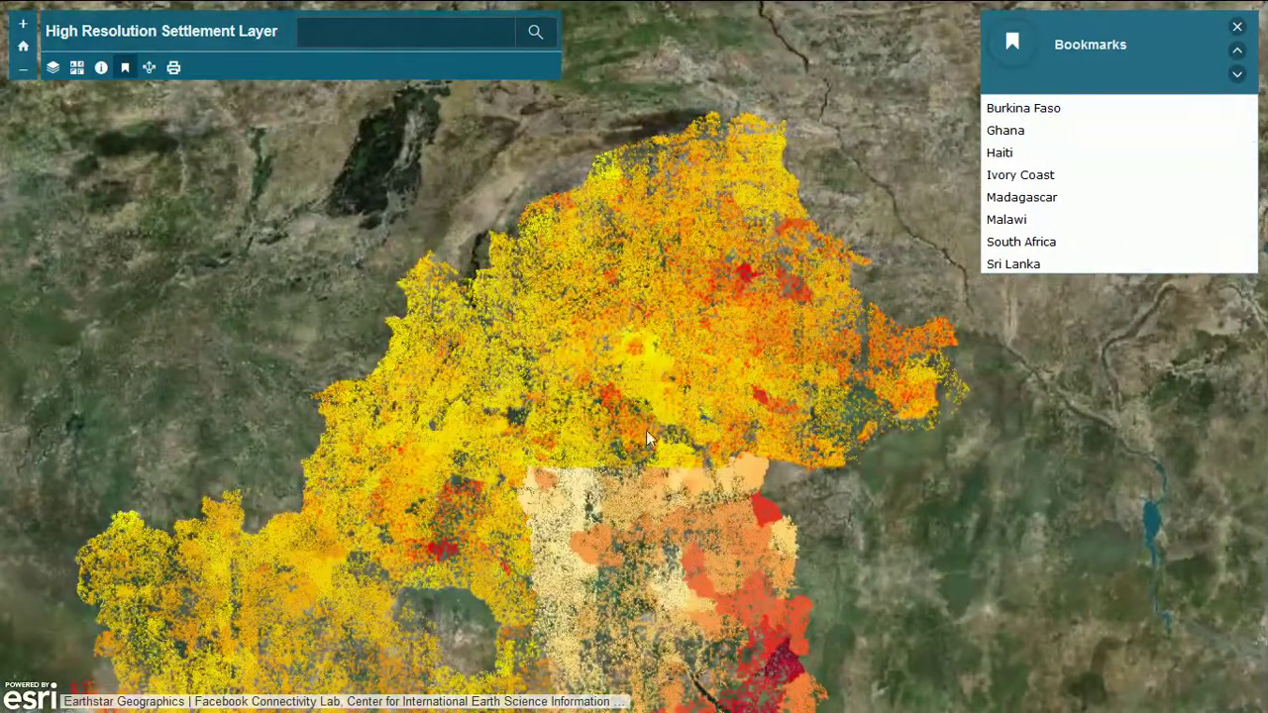
Step: Zoom around Burkina Faso's settlements, then jump the map to Haiti
{"action": "scroll", "coordinate": [671, 399], "scroll_direction": "up", "scroll_amount": 3}
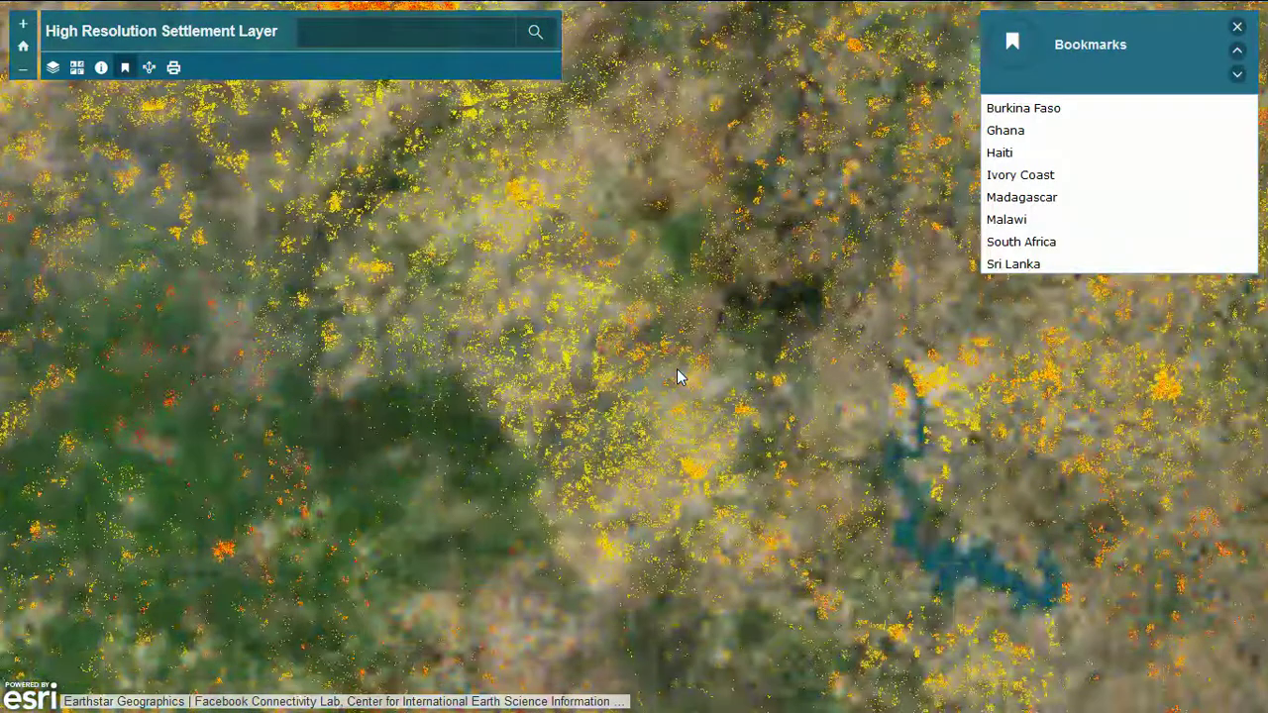
{"action": "scroll", "coordinate": [993, 436], "scroll_direction": "up", "scroll_amount": 2}
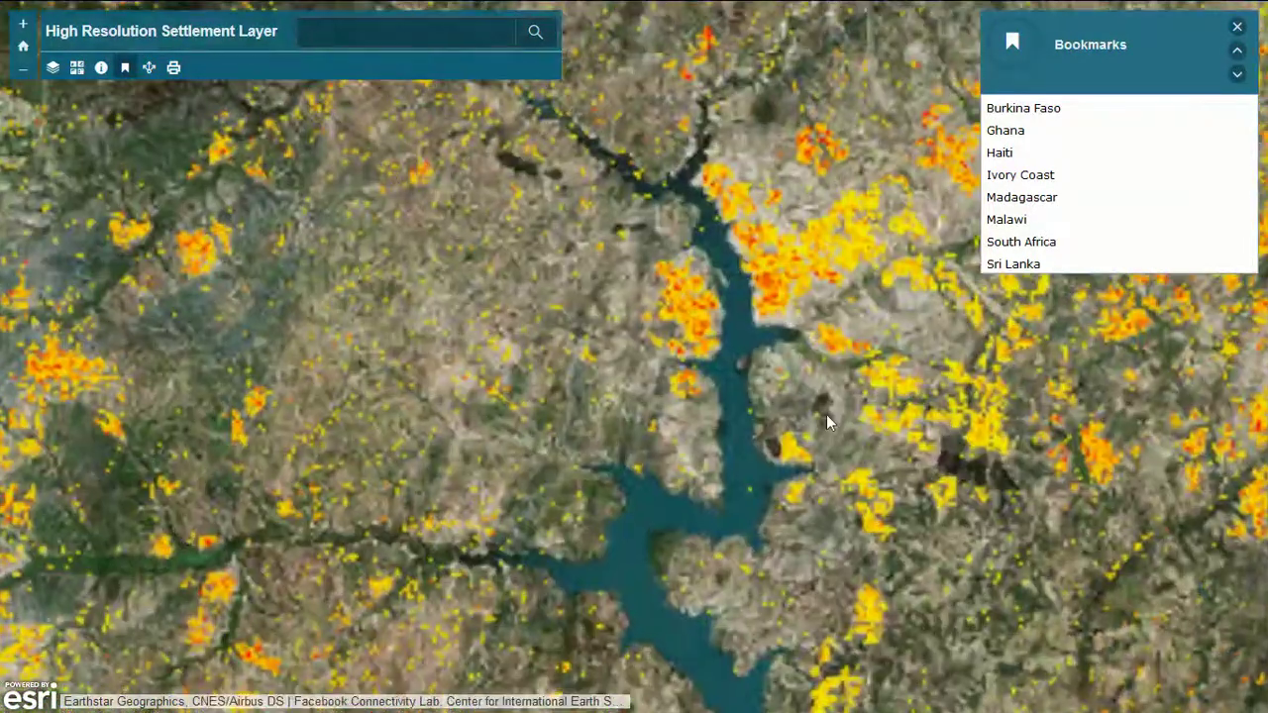
{"action": "scroll", "coordinate": [797, 346], "scroll_direction": "down", "scroll_amount": 1}
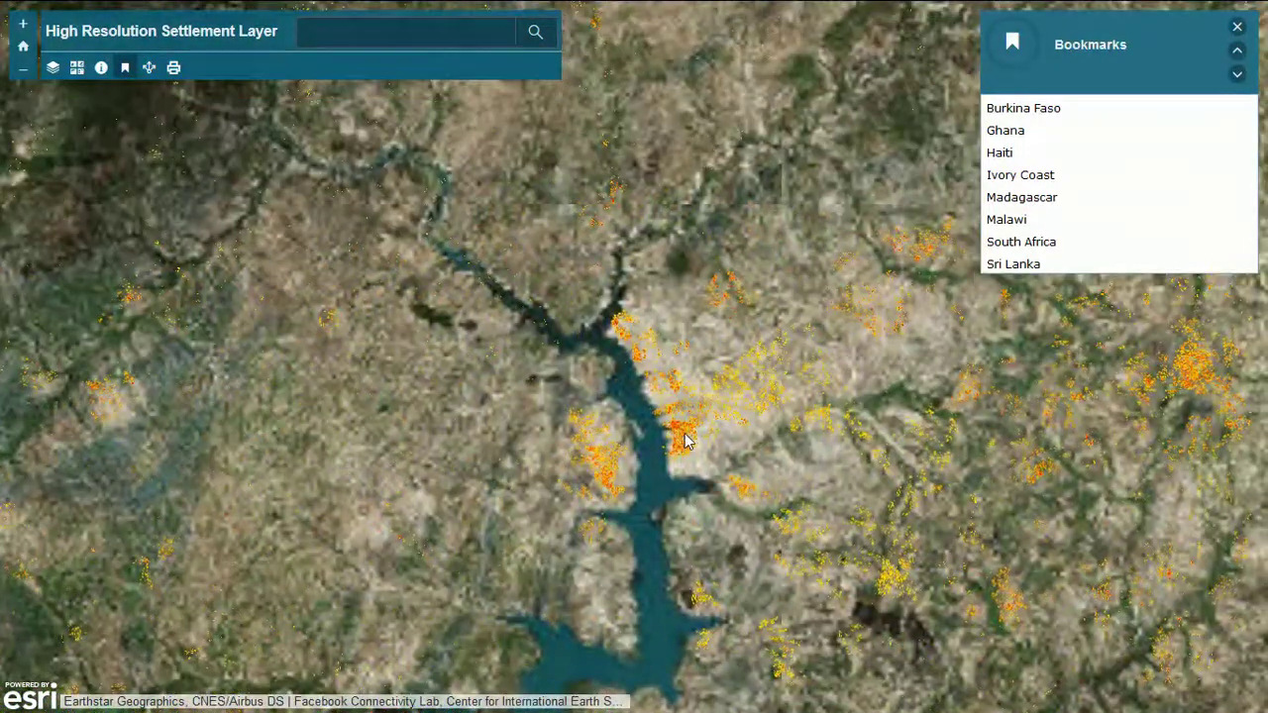
{"action": "scroll", "coordinate": [685, 436], "scroll_direction": "up", "scroll_amount": 3}
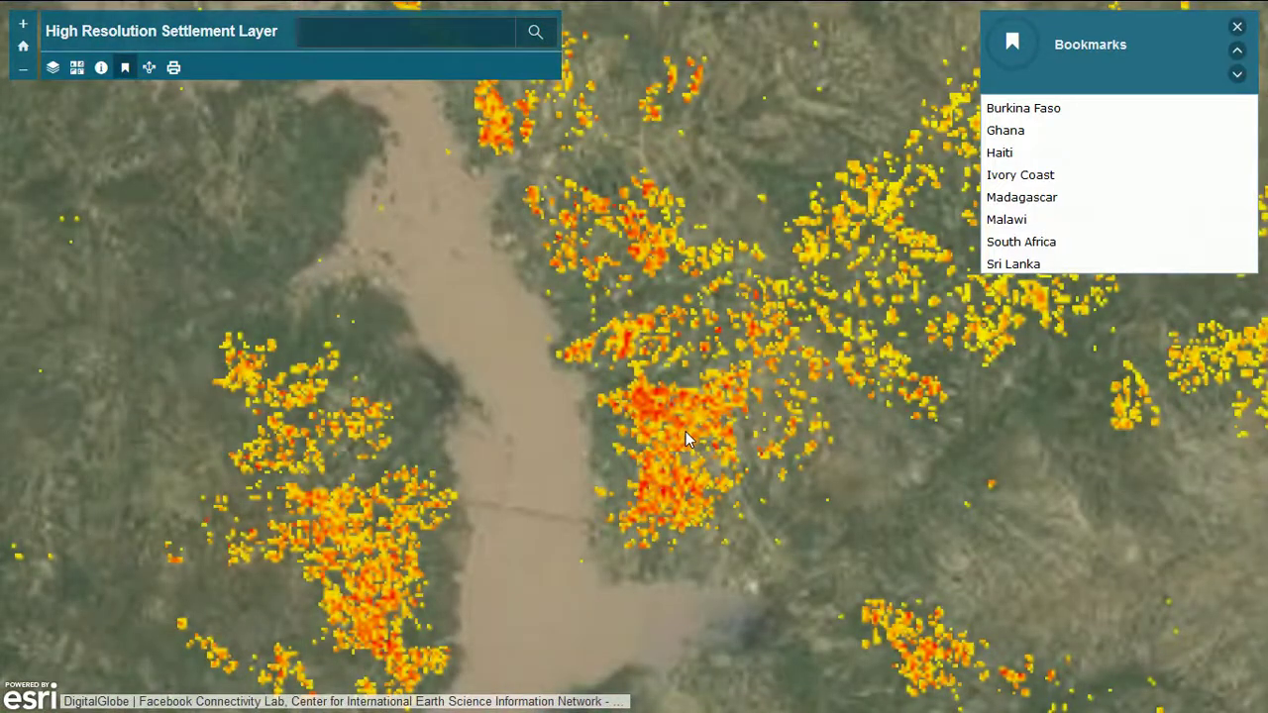
{"action": "scroll", "coordinate": [685, 431], "scroll_direction": "up", "scroll_amount": 1}
{"action": "scroll", "coordinate": [686, 431], "scroll_direction": "up", "scroll_amount": 1}
{"action": "scroll", "coordinate": [686, 431], "scroll_direction": "down", "scroll_amount": 2}
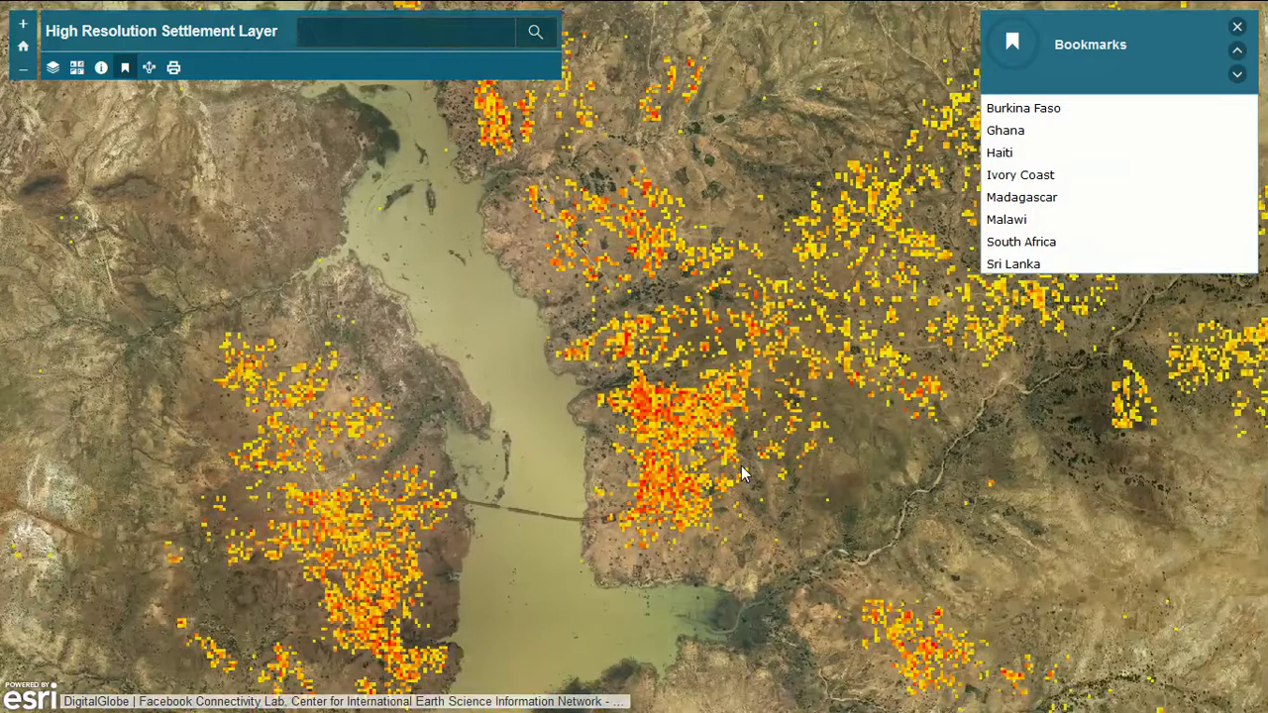
{"action": "scroll", "coordinate": [743, 474], "scroll_direction": "down", "scroll_amount": 1}
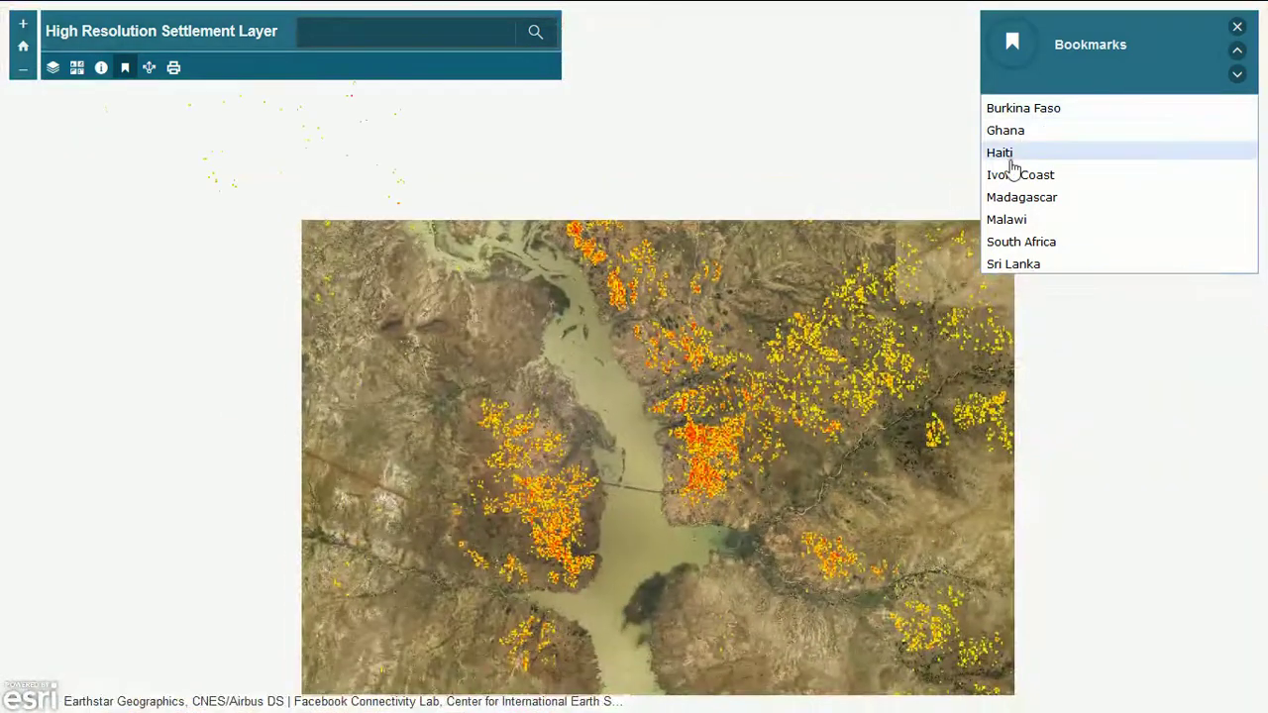
{"action": "left_click", "coordinate": [1012, 160]}
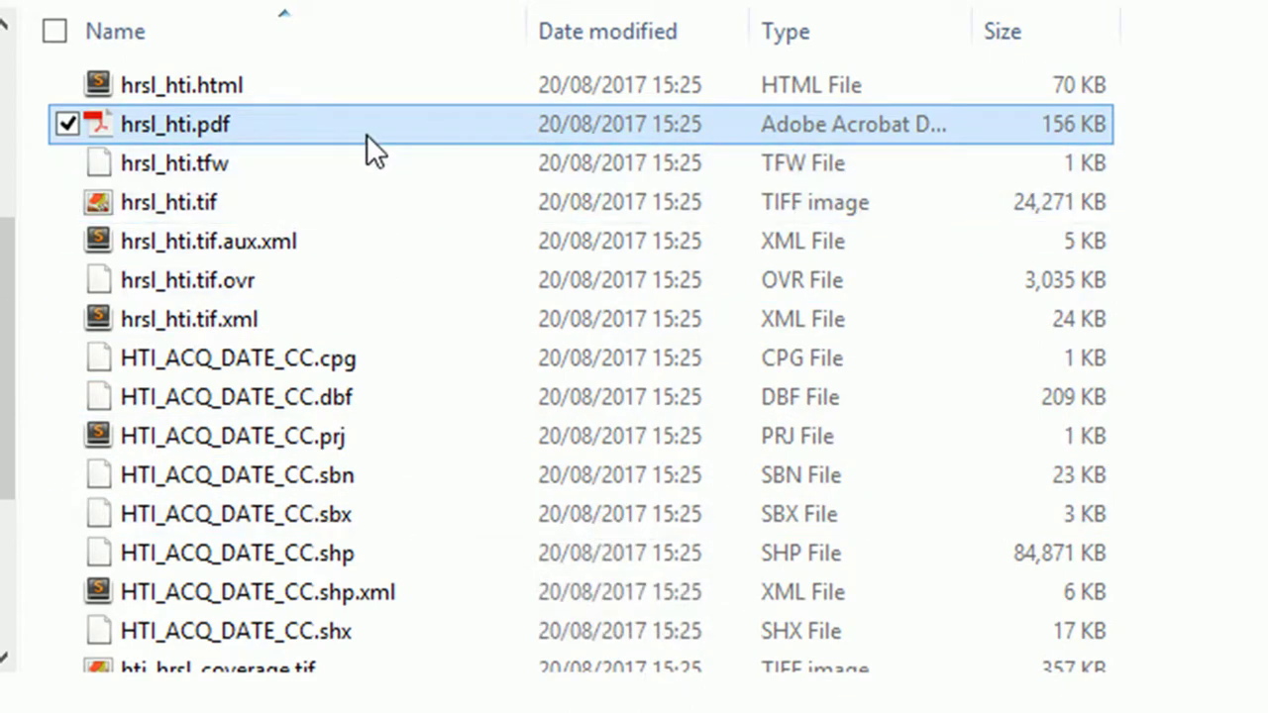
Step: Open hrsl_hti.pdf, select the three-band and Credits text, then close it without saving
{"action": "double_click", "coordinate": [297, 128]}
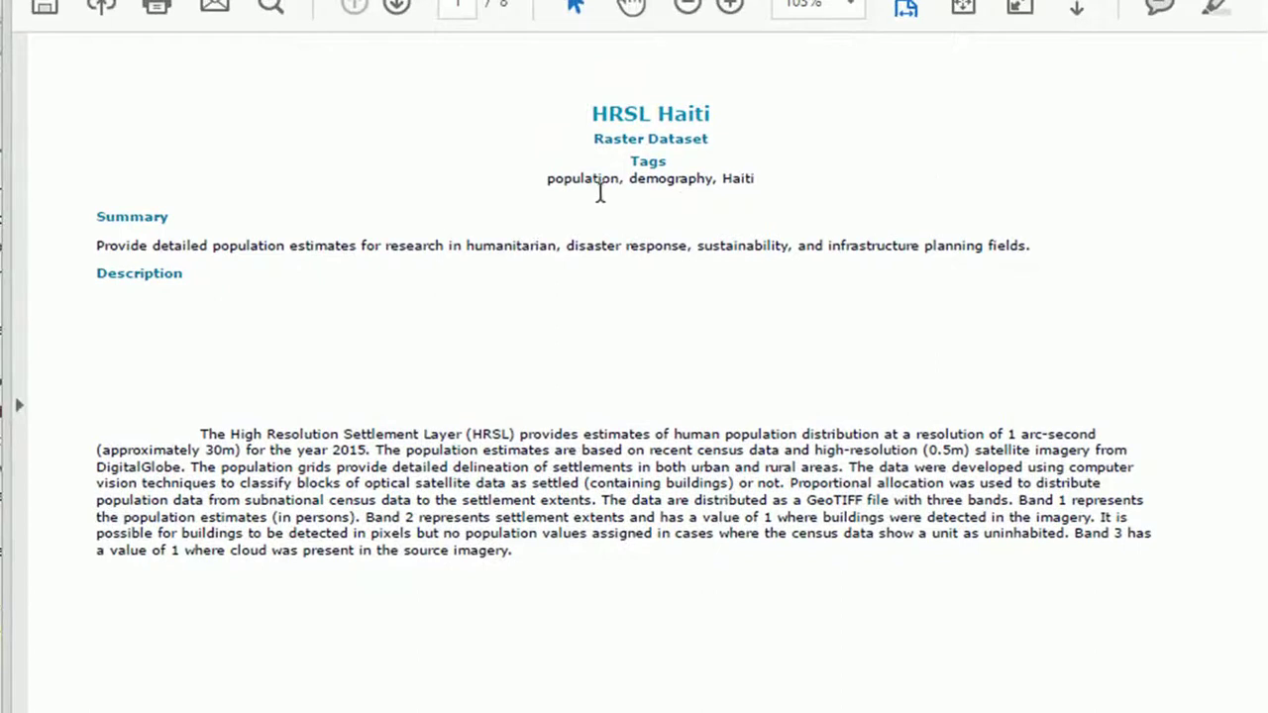
{"action": "scroll", "coordinate": [391, 493], "scroll_direction": "down", "scroll_amount": 1}
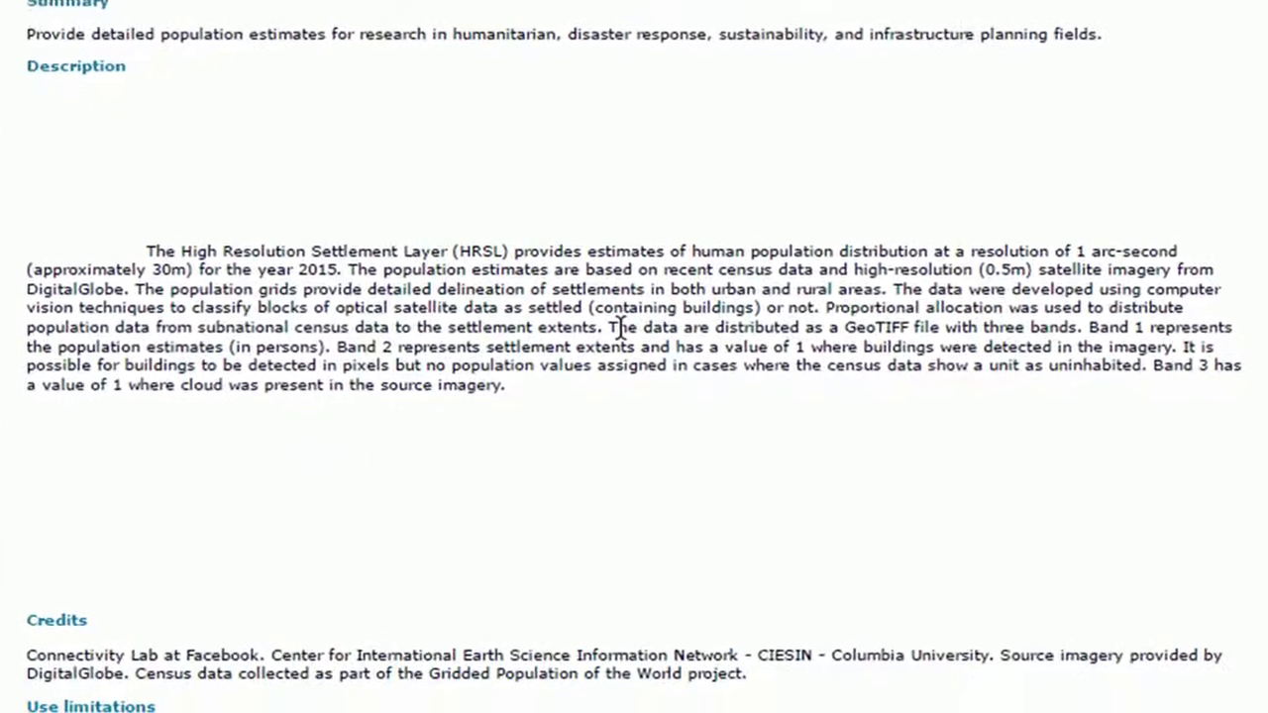
{"action": "left_click_drag", "start_coordinate": [608, 349], "coordinate": [1068, 349]}
{"action": "left_click_drag", "start_coordinate": [1101, 299], "coordinate": [1263, 362]}
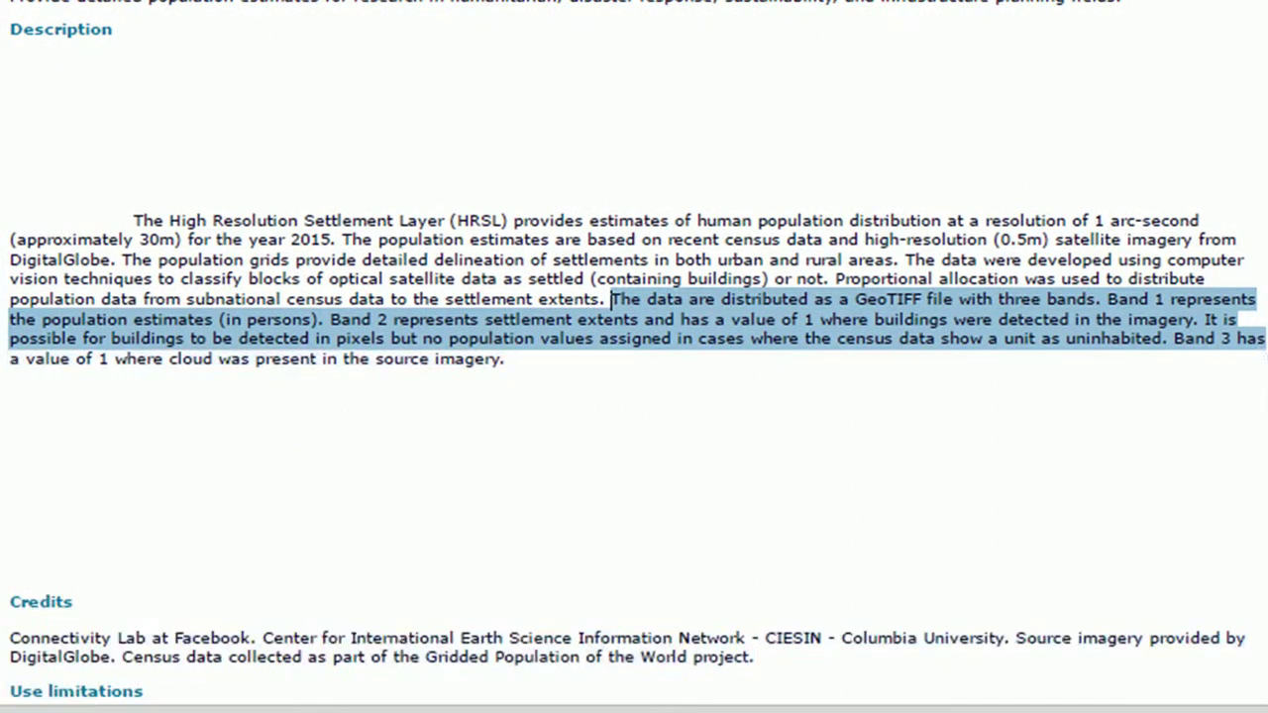
{"action": "left_click_drag", "start_coordinate": [1259, 710], "coordinate": [1258, 710]}
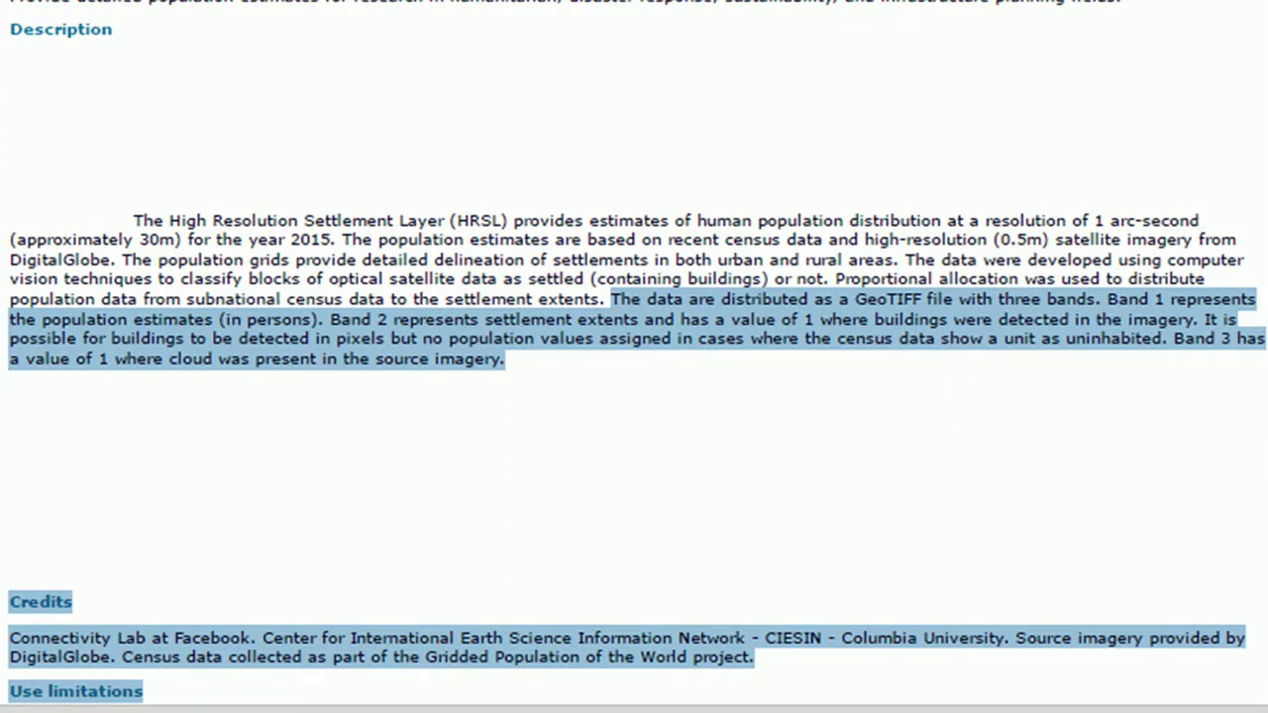
{"action": "key", "text": "ctrl+w"}
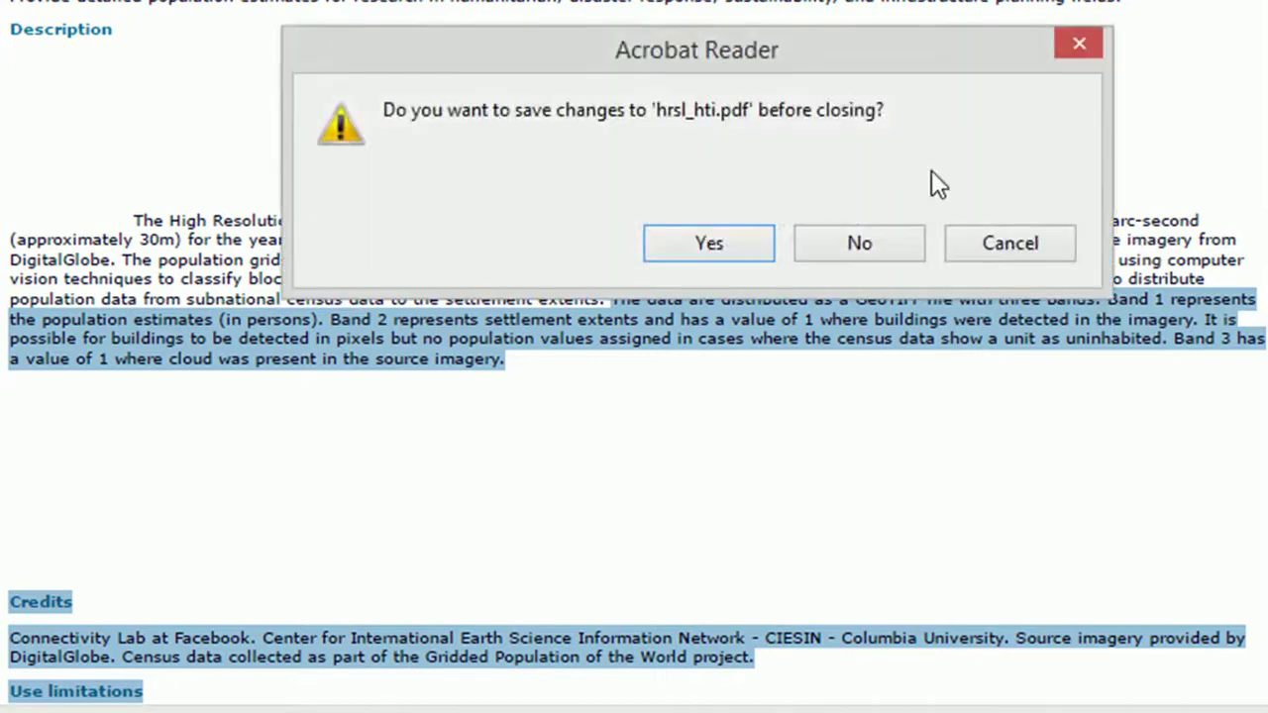
{"action": "left_click", "coordinate": [860, 245]}
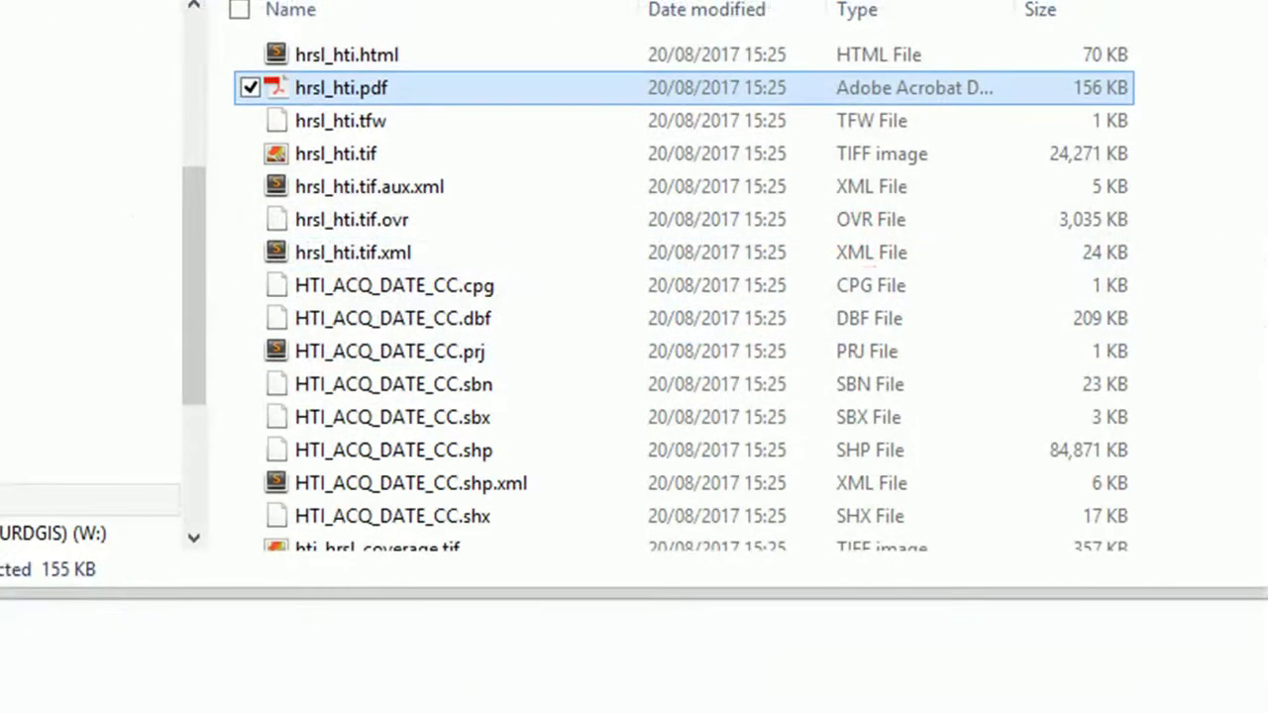
Step: Add Band_1 of hrsl_hti_v1/hti/hrsl_hti.tif to the map and zoom in
{"action": "key", "text": "alt+Tab"}
{"action": "left_click", "coordinate": [238, 45]}
{"action": "double_click", "coordinate": [243, 48]}
{"action": "double_click", "coordinate": [194, 44]}
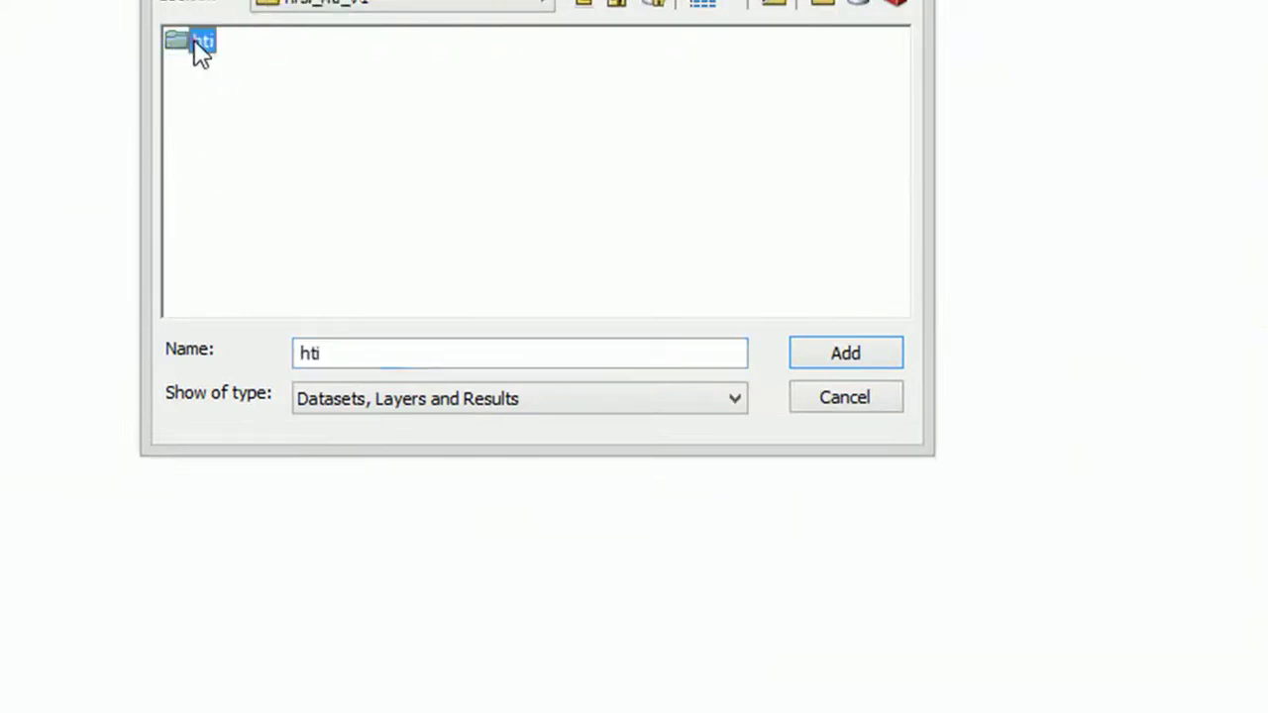
{"action": "left_click", "coordinate": [224, 42]}
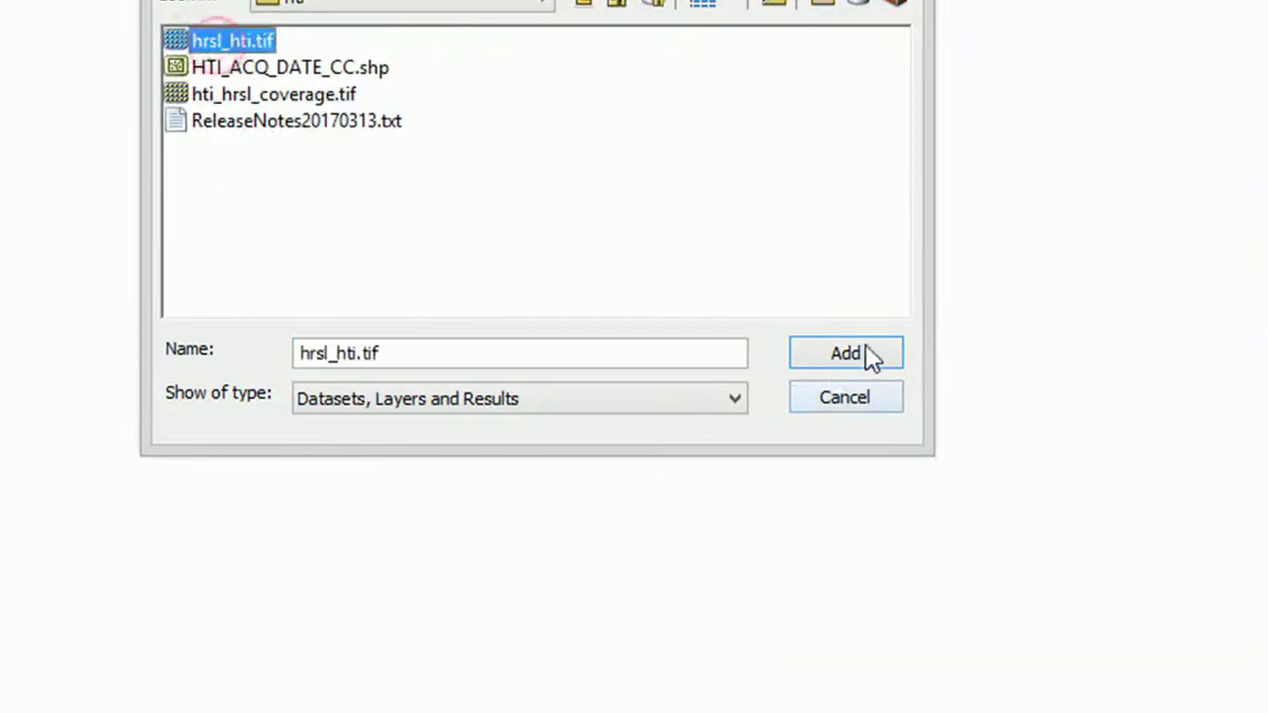
{"action": "double_click", "coordinate": [226, 51]}
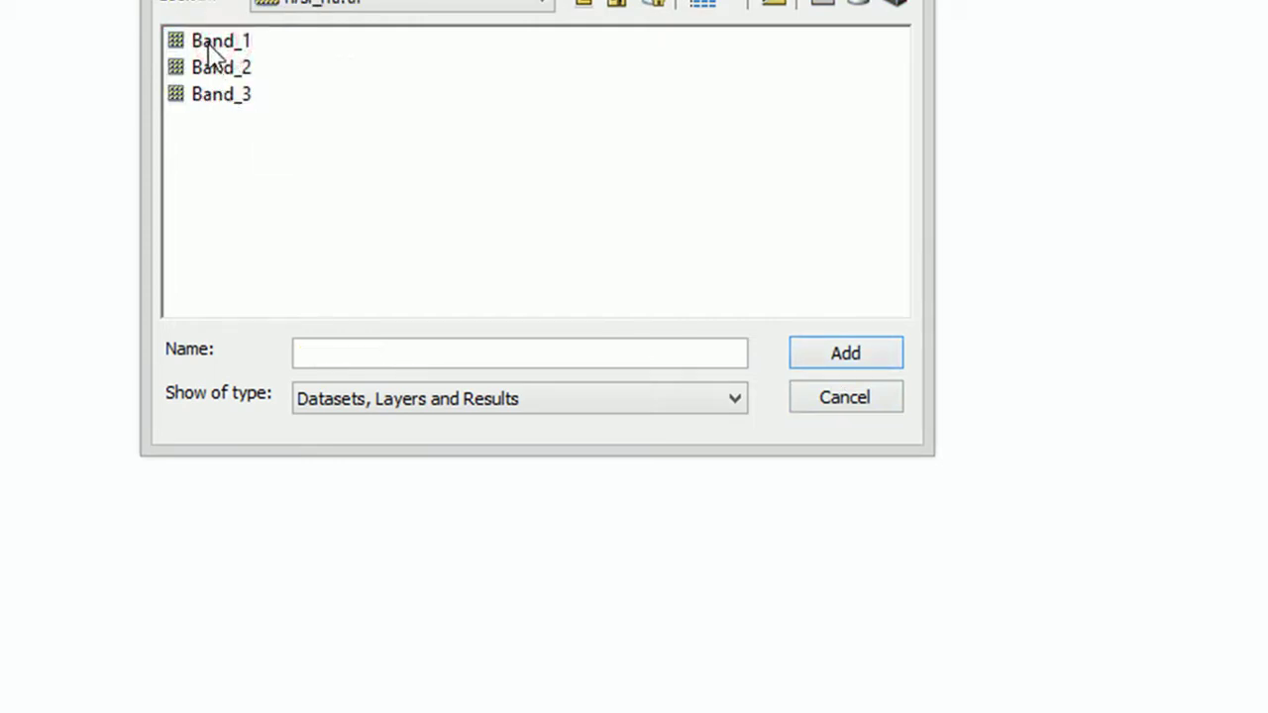
{"action": "left_click", "coordinate": [209, 48]}
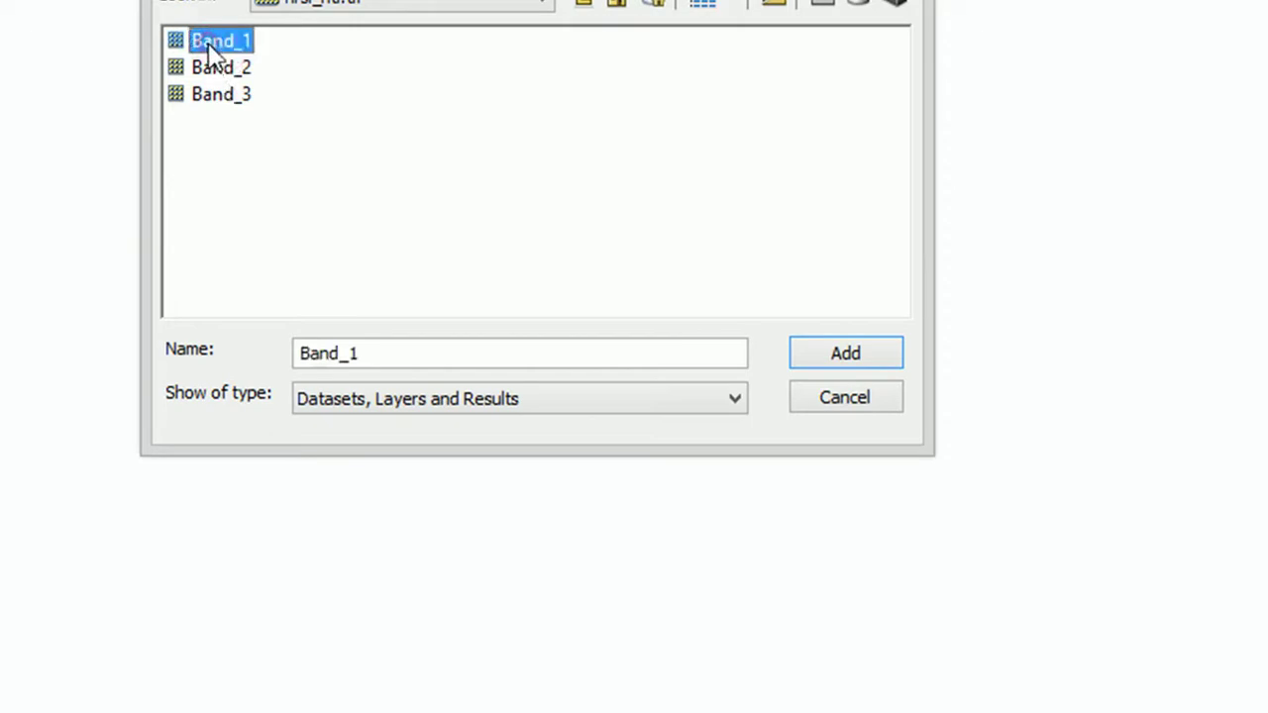
{"action": "left_click", "coordinate": [830, 359]}
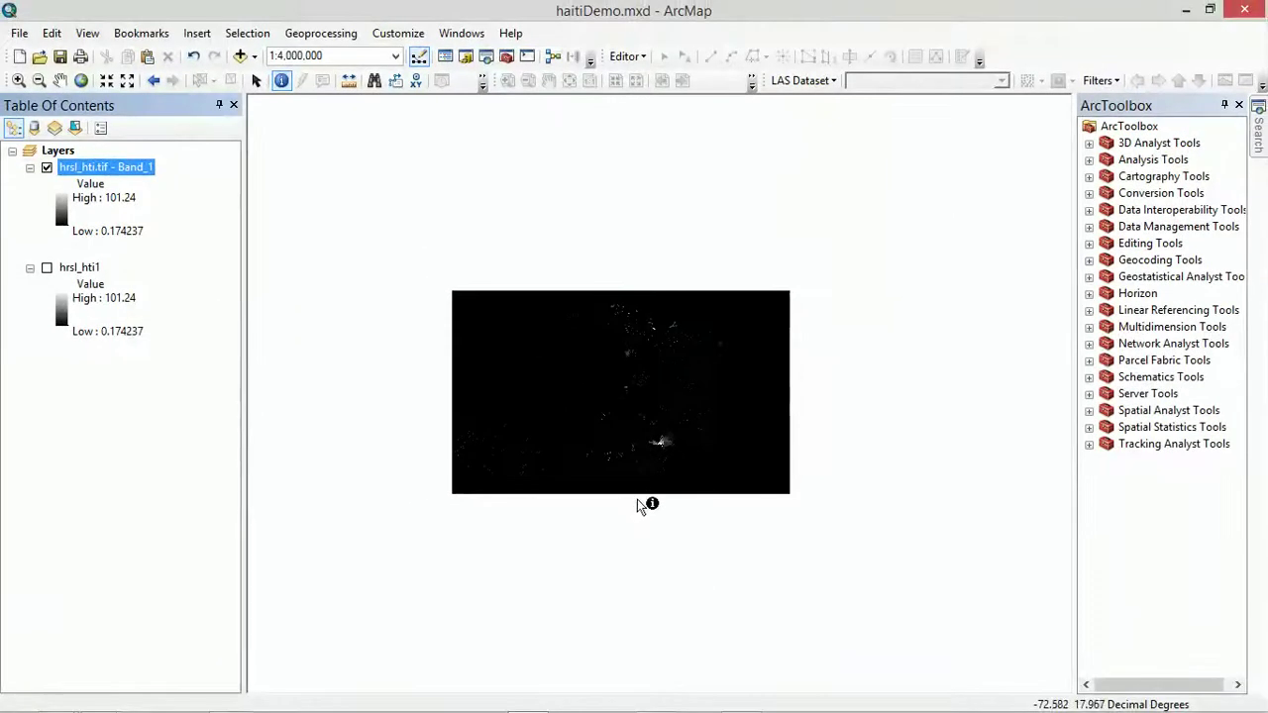
{"action": "scroll", "coordinate": [649, 467], "scroll_direction": "up", "scroll_amount": 2}
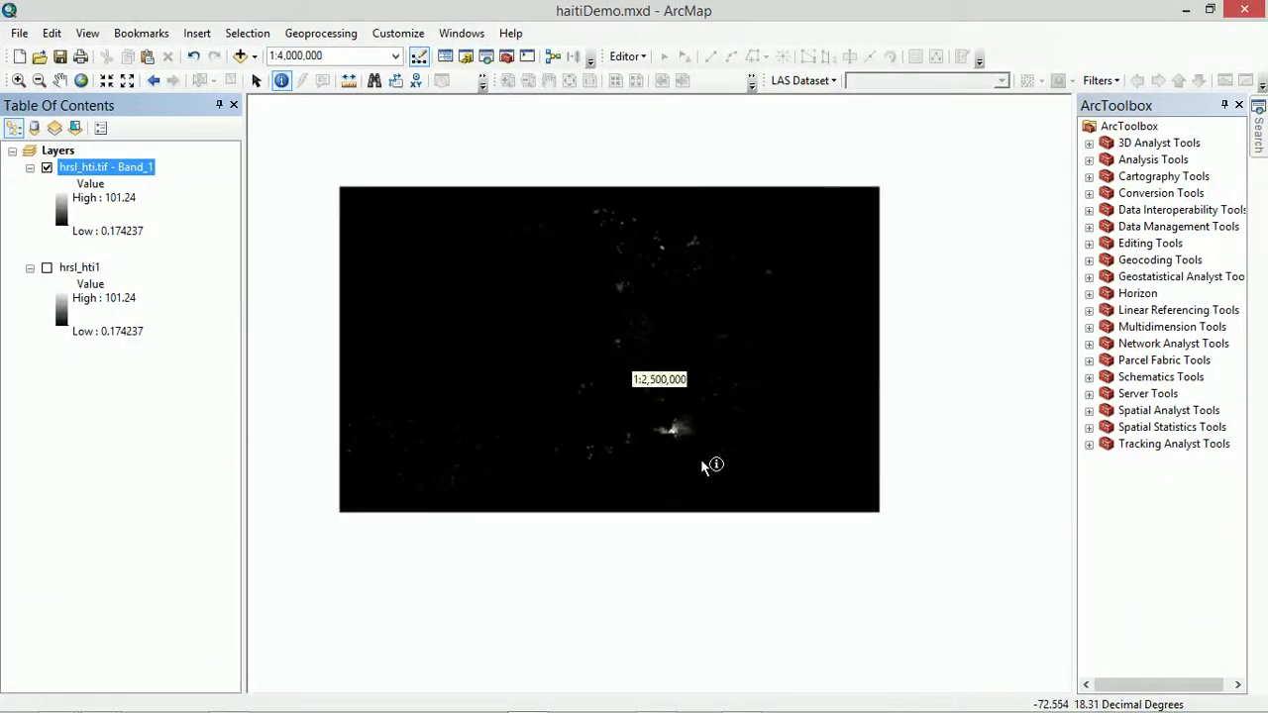
{"action": "scroll", "coordinate": [657, 428], "scroll_direction": "up", "scroll_amount": 2}
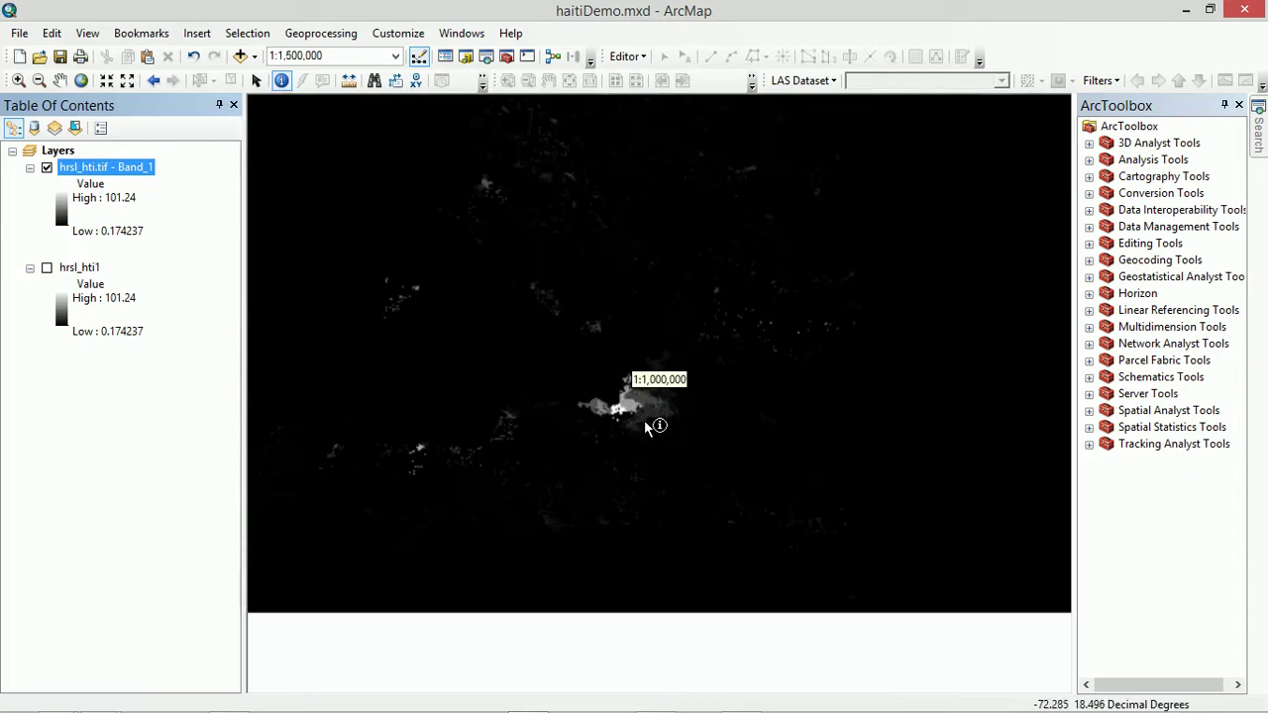
{"action": "scroll", "coordinate": [647, 426], "scroll_direction": "up", "scroll_amount": 3}
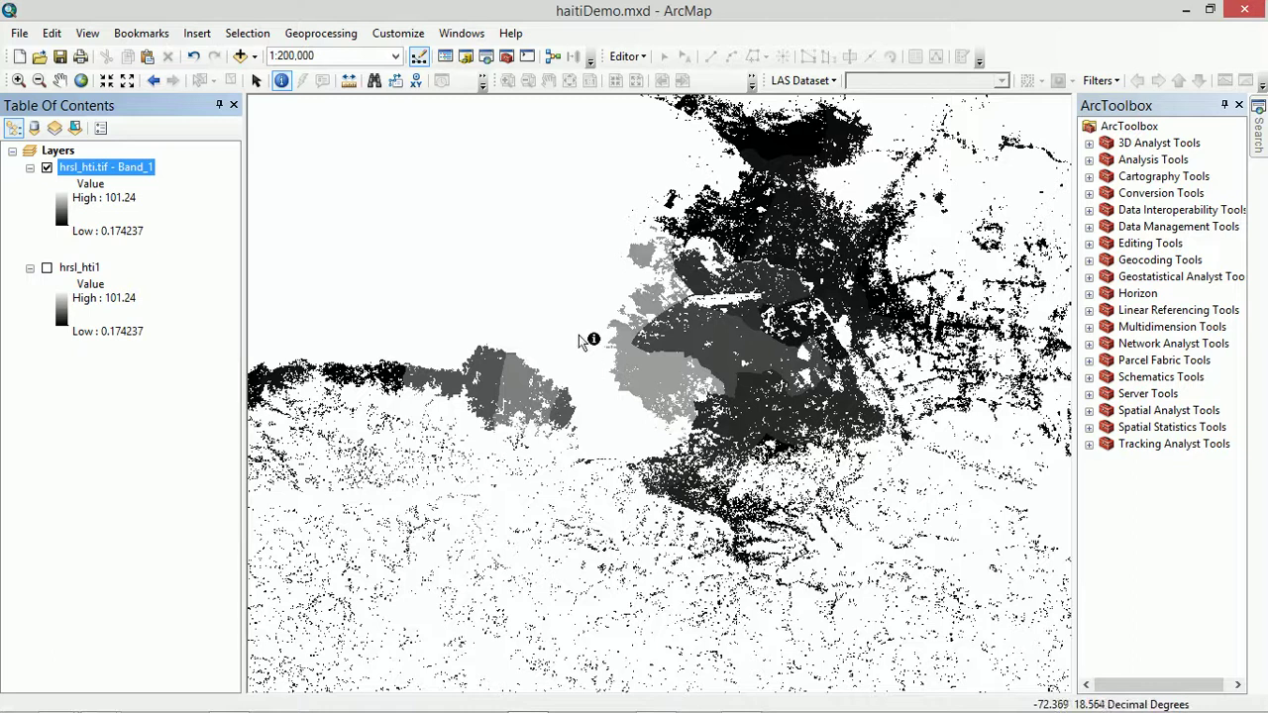
Step: Zoom out to about 1:800,000 and identify a dark spot, which returns NoData
{"action": "scroll", "coordinate": [492, 332], "scroll_direction": "down", "scroll_amount": 3}
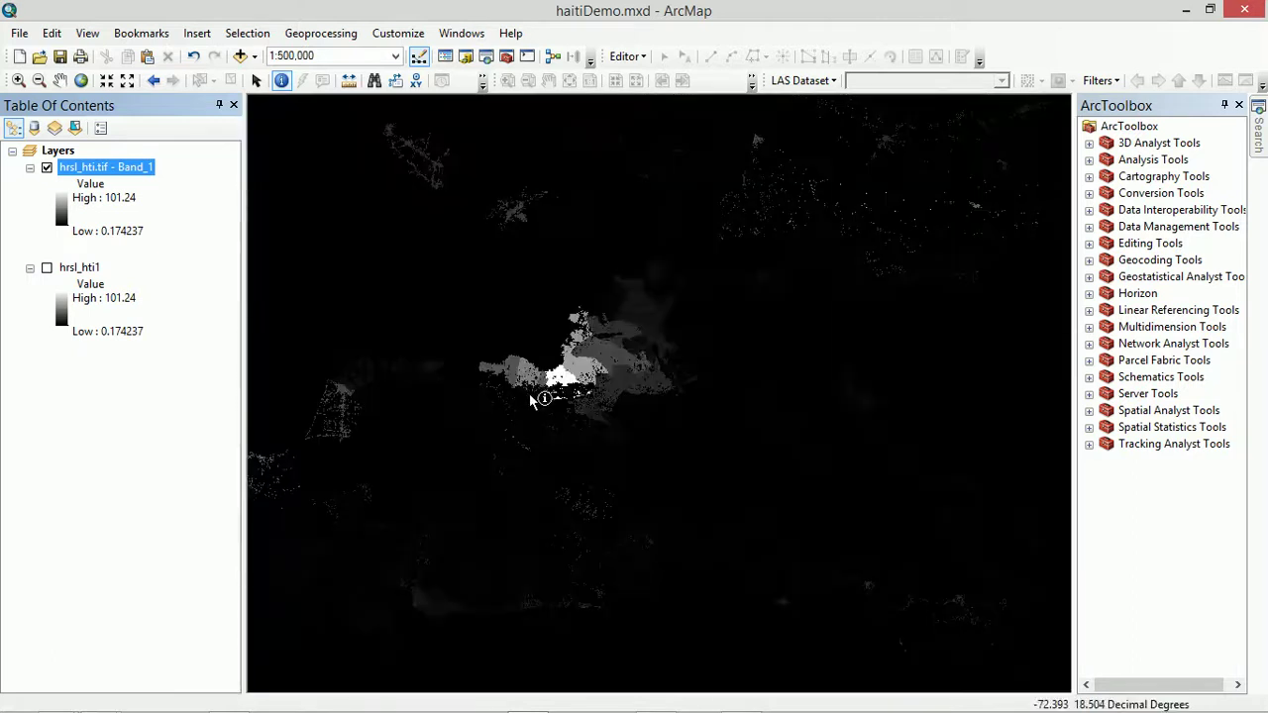
{"action": "scroll", "coordinate": [586, 453], "scroll_direction": "down", "scroll_amount": 2}
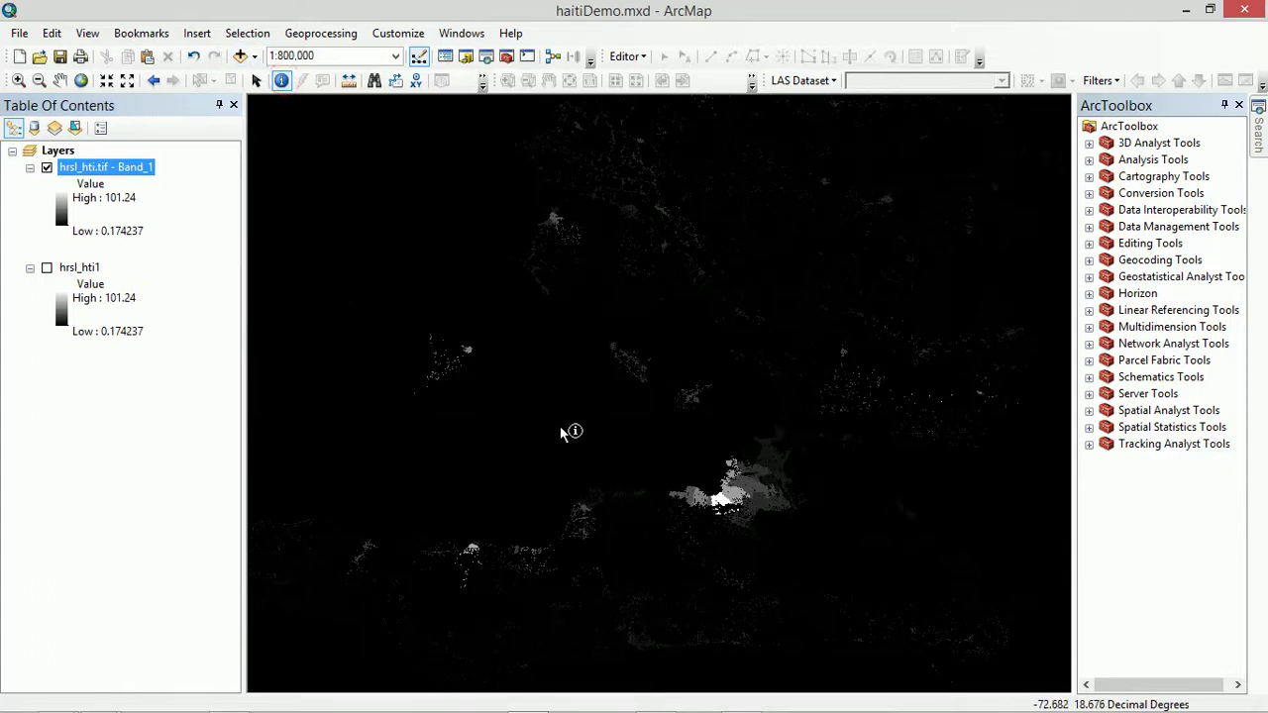
{"action": "left_click", "coordinate": [562, 433]}
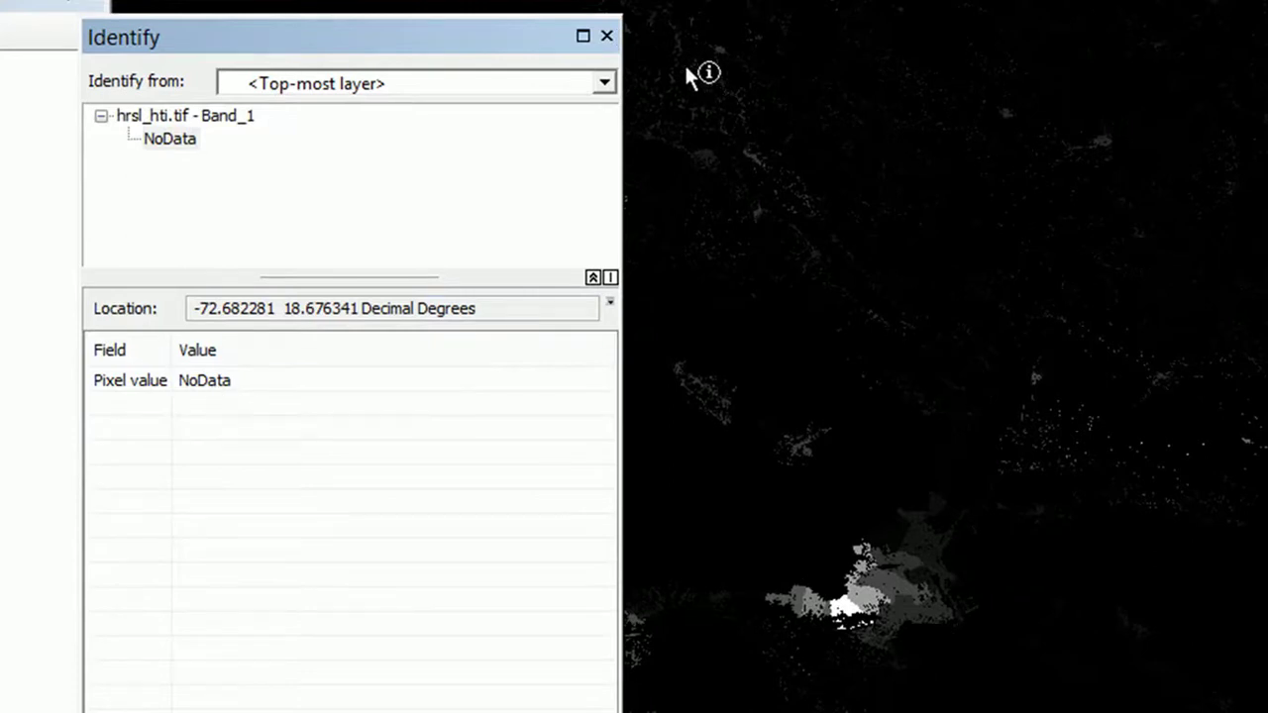
Step: Identify pixels near the bright urban area, finding a grey pixel value of 0.706788
{"action": "left_click", "coordinate": [607, 37]}
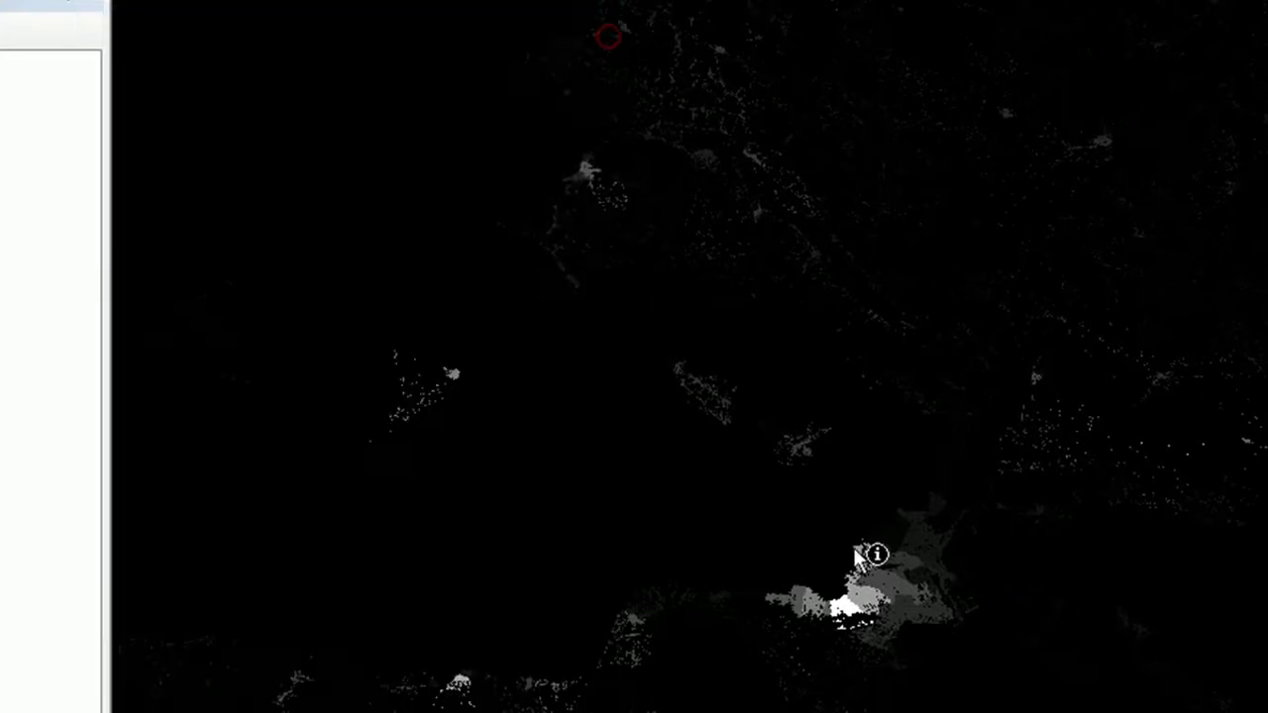
{"action": "left_click", "coordinate": [808, 640]}
{"action": "left_click", "coordinate": [782, 644]}
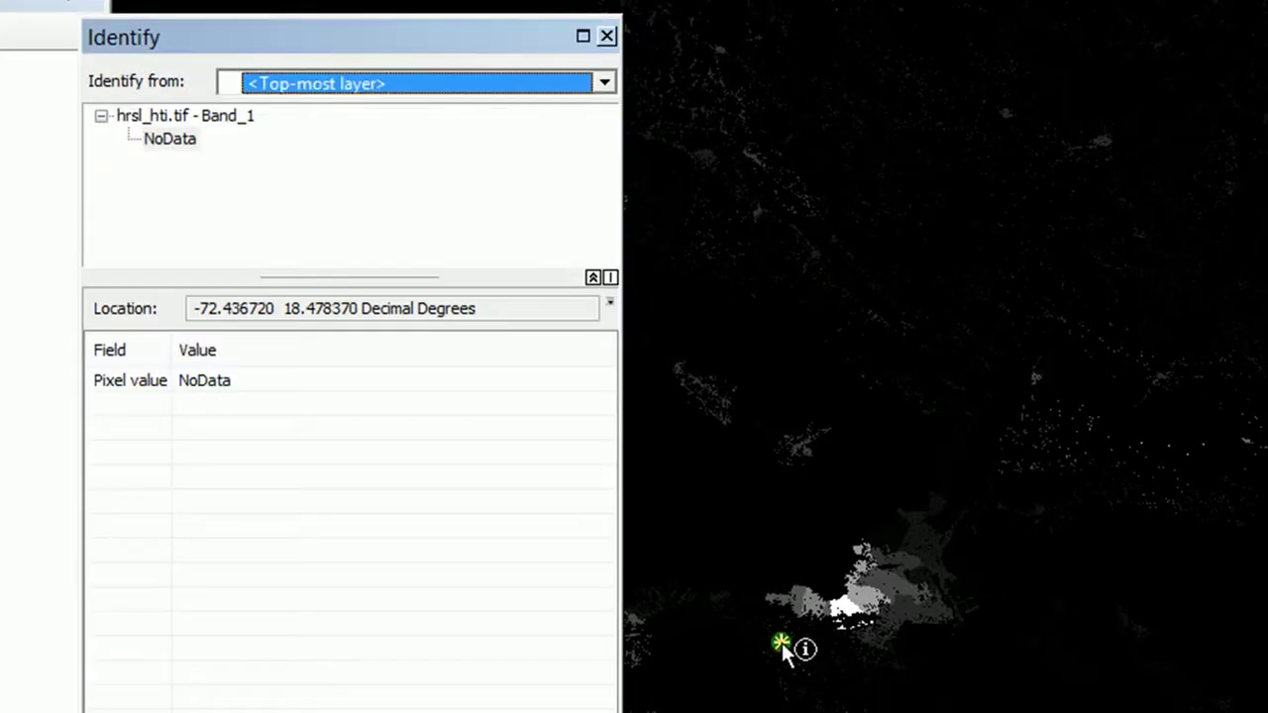
{"action": "left_click", "coordinate": [607, 38]}
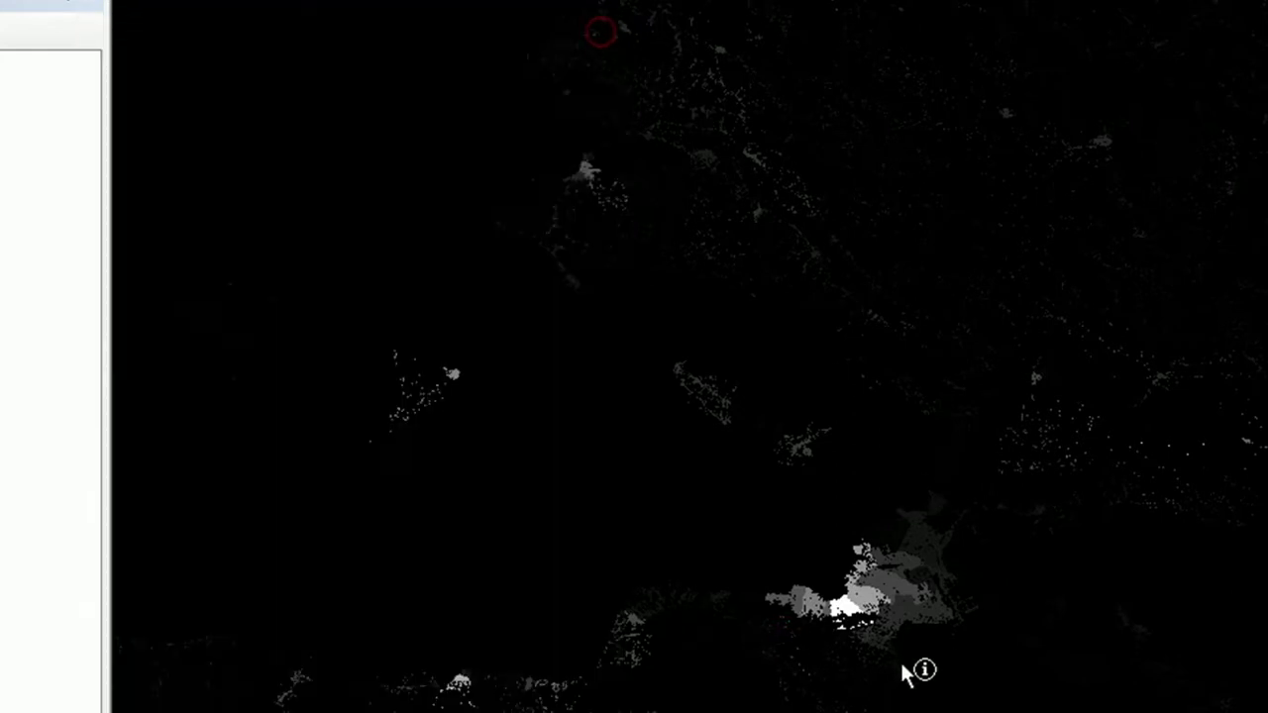
{"action": "scroll", "coordinate": [841, 649], "scroll_direction": "up", "scroll_amount": 5}
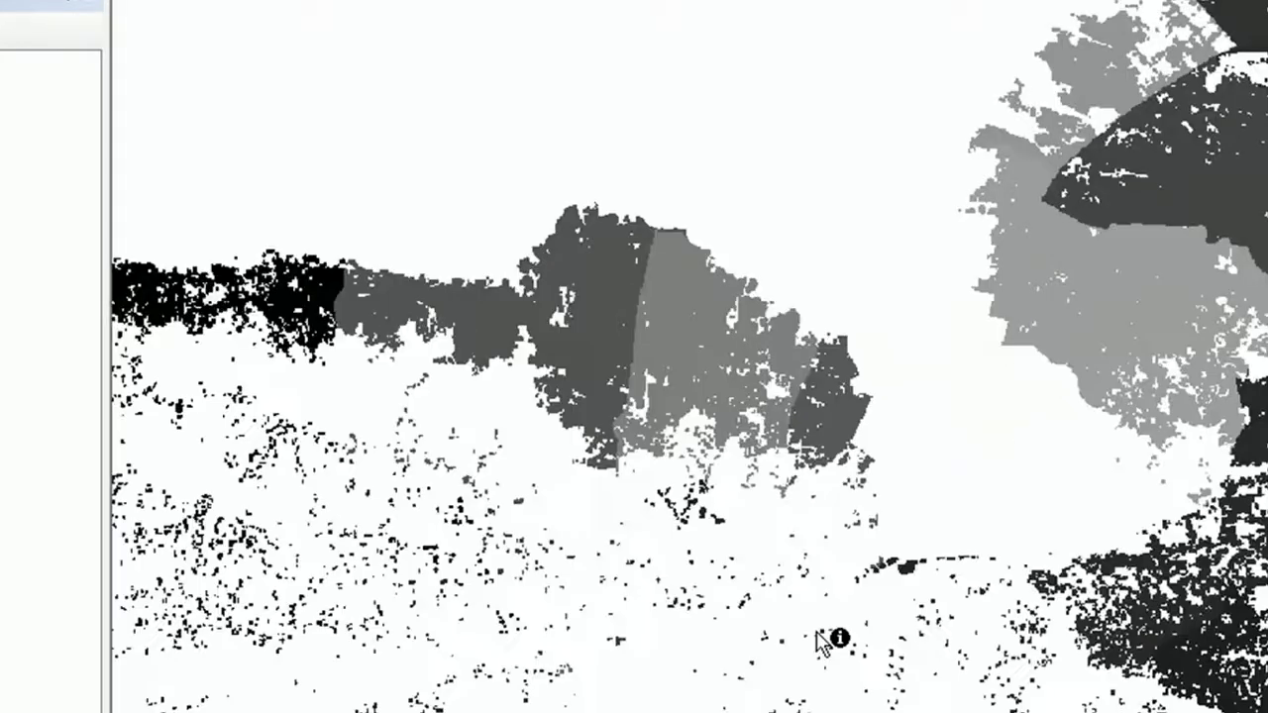
{"action": "left_click", "coordinate": [330, 275]}
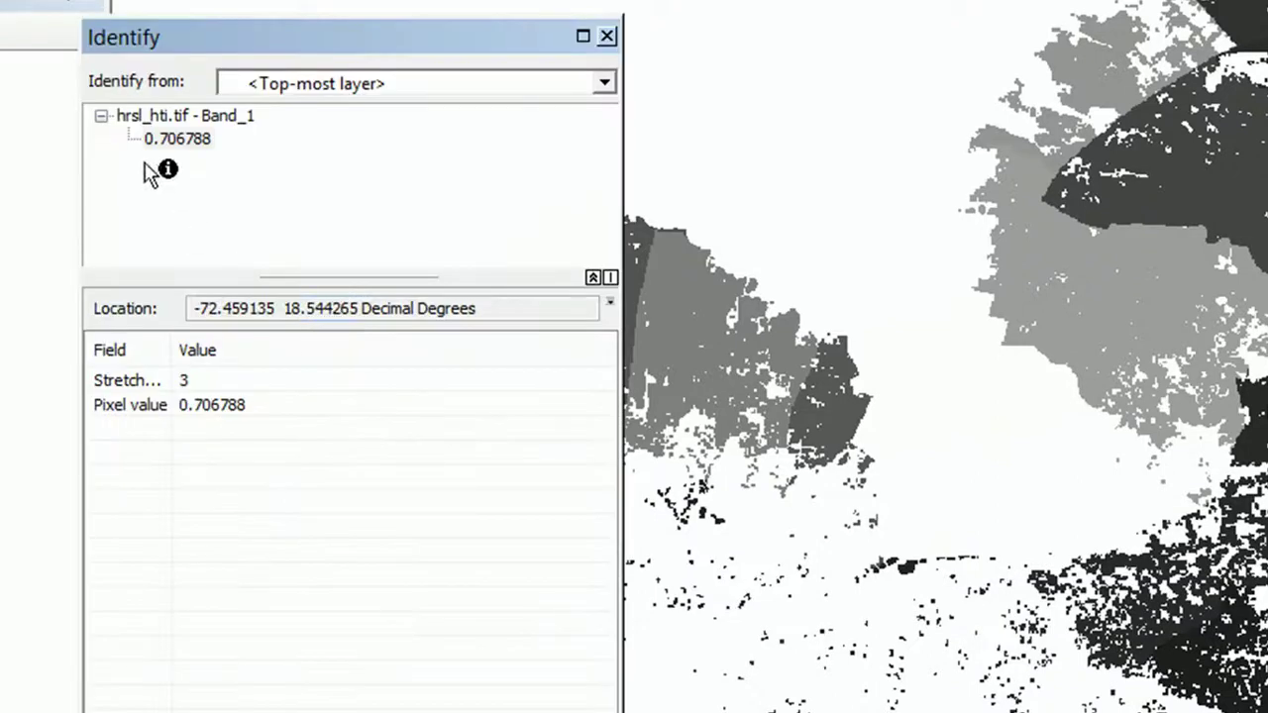
{"action": "left_click", "coordinate": [606, 38]}
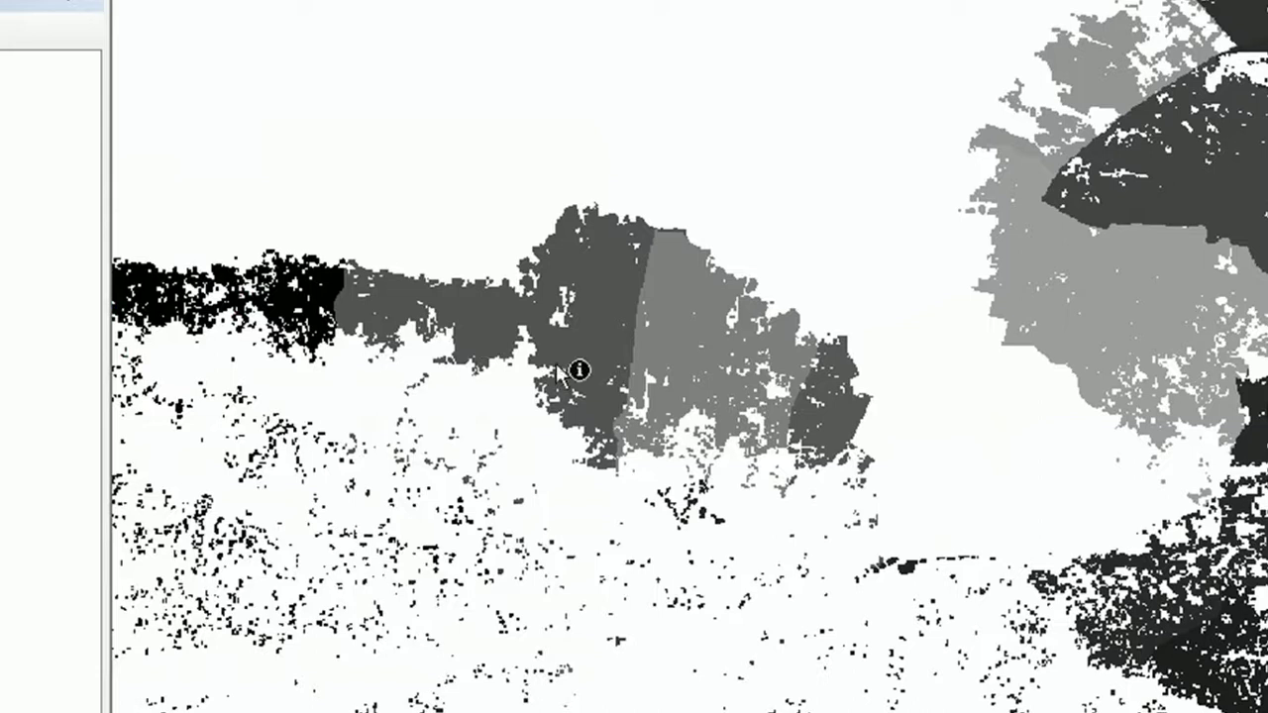
{"action": "scroll", "coordinate": [557, 371], "scroll_direction": "down", "scroll_amount": 2}
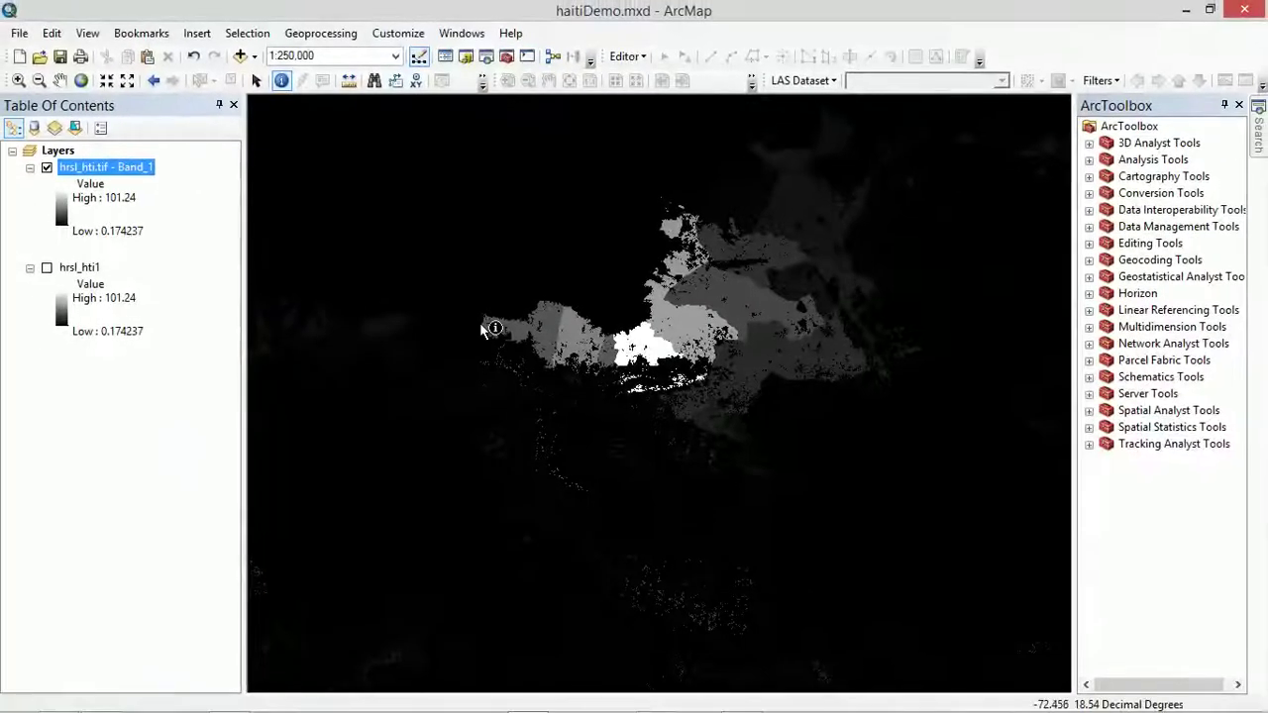
Step: Display only the hrsl_hti1 layer, hiding hrsl_hti.tif - Band_1
{"action": "scroll", "coordinate": [655, 468], "scroll_direction": "down", "scroll_amount": 1}
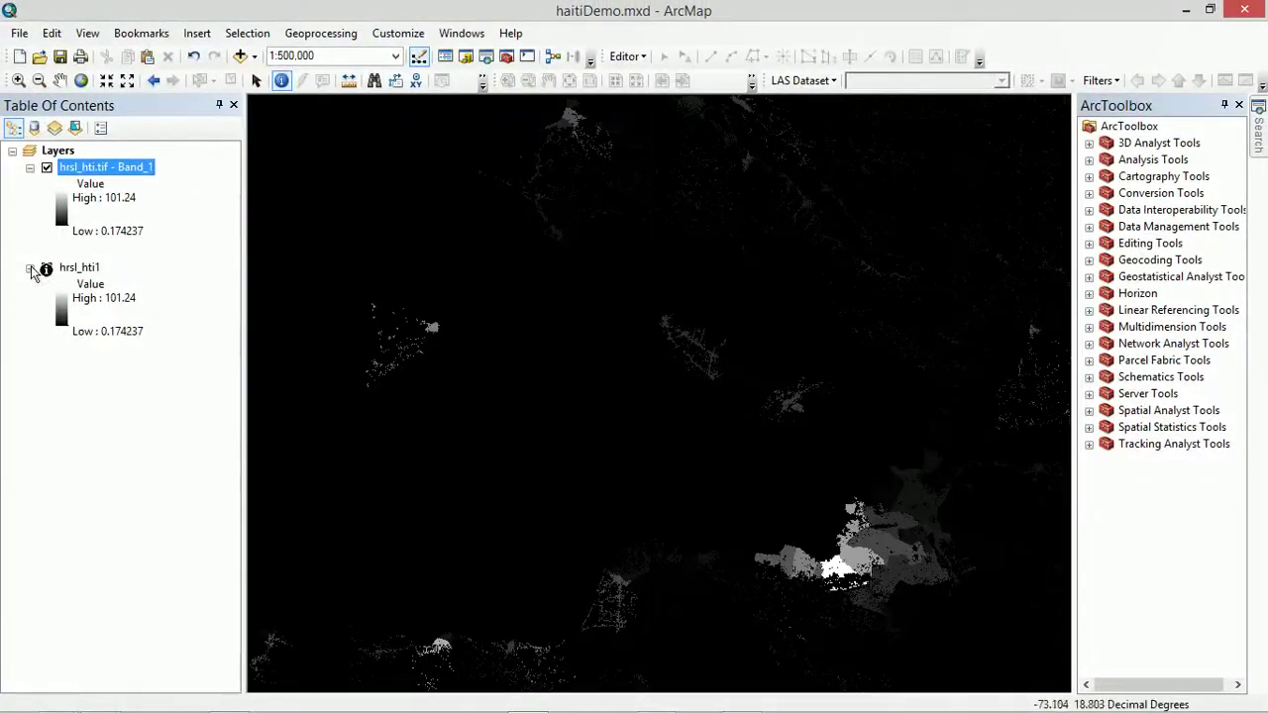
{"action": "left_click_drag", "start_coordinate": [782, 495], "coordinate": [595, 440]}
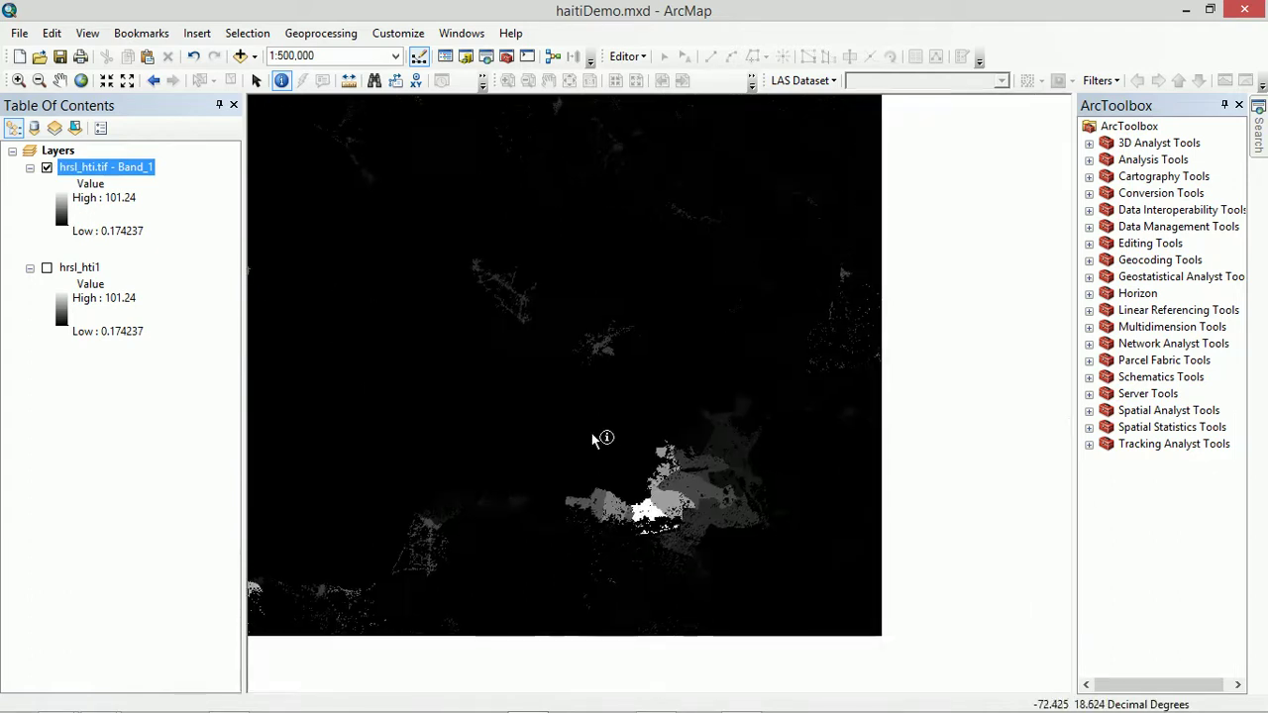
{"action": "left_click", "coordinate": [47, 268]}
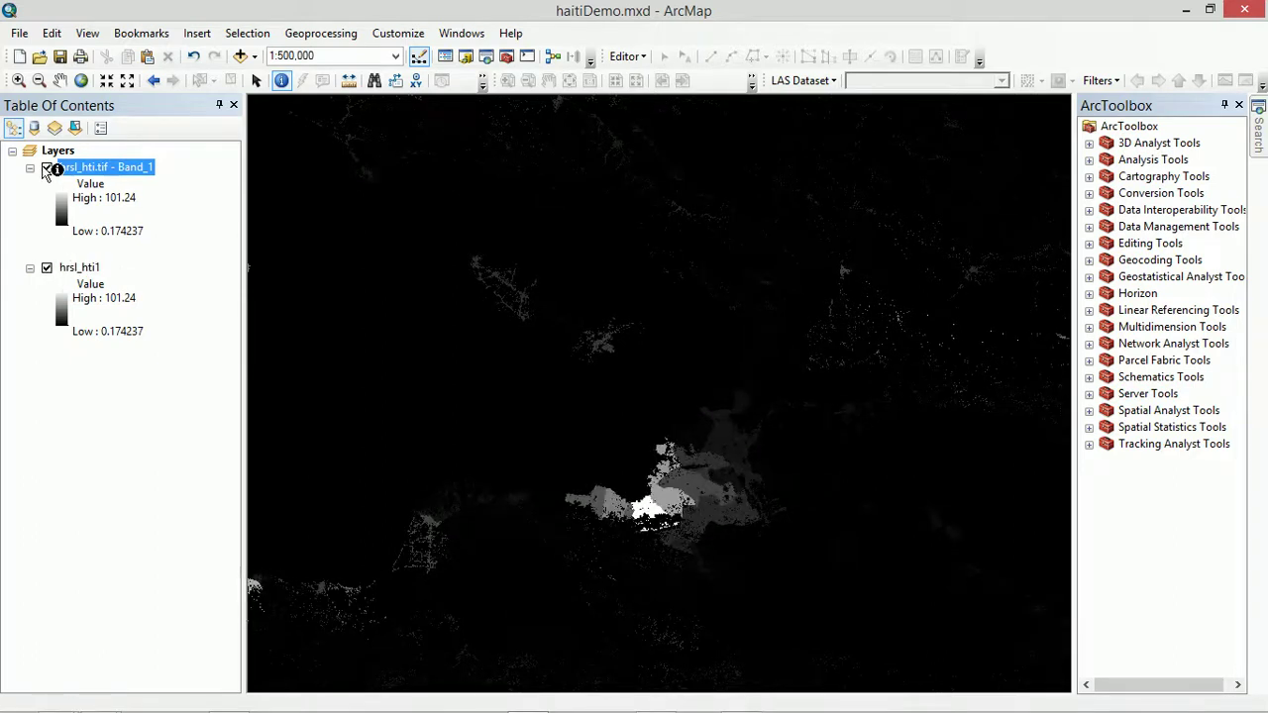
{"action": "left_click", "coordinate": [46, 169]}
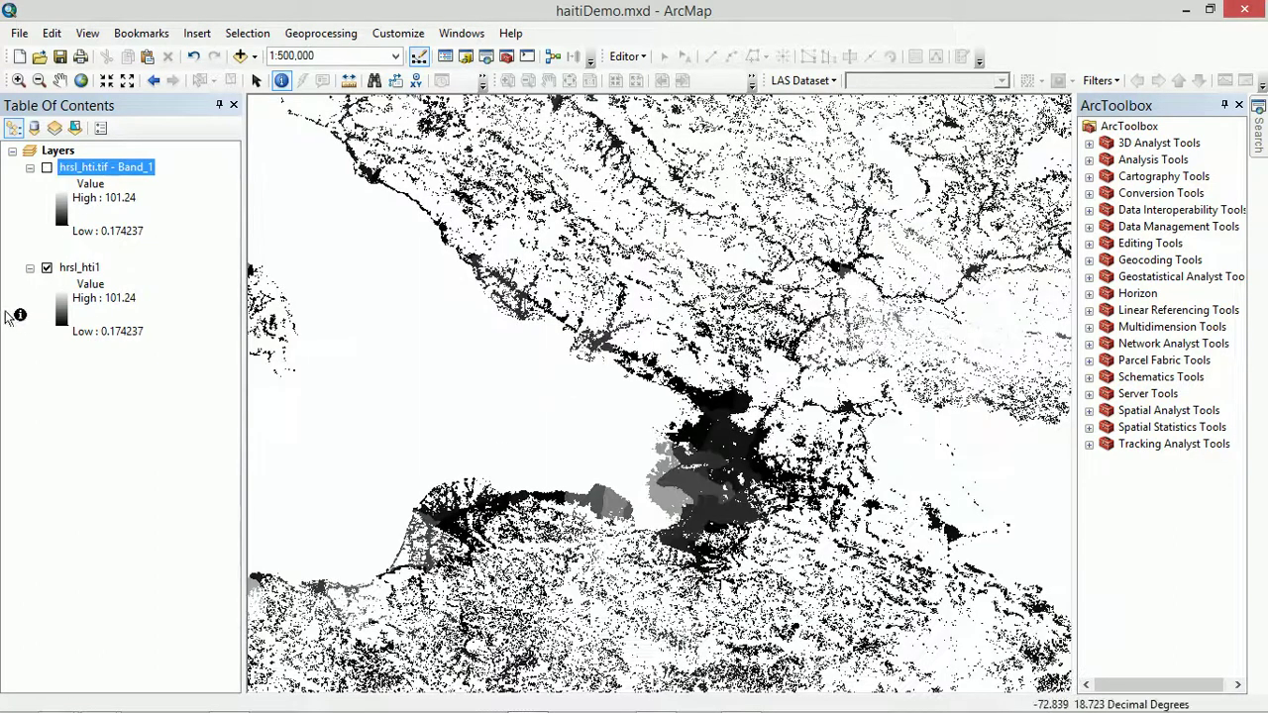
Step: Pick the yellow-to-red colour ramp for hrsl_hti1
{"action": "left_click", "coordinate": [61, 315]}
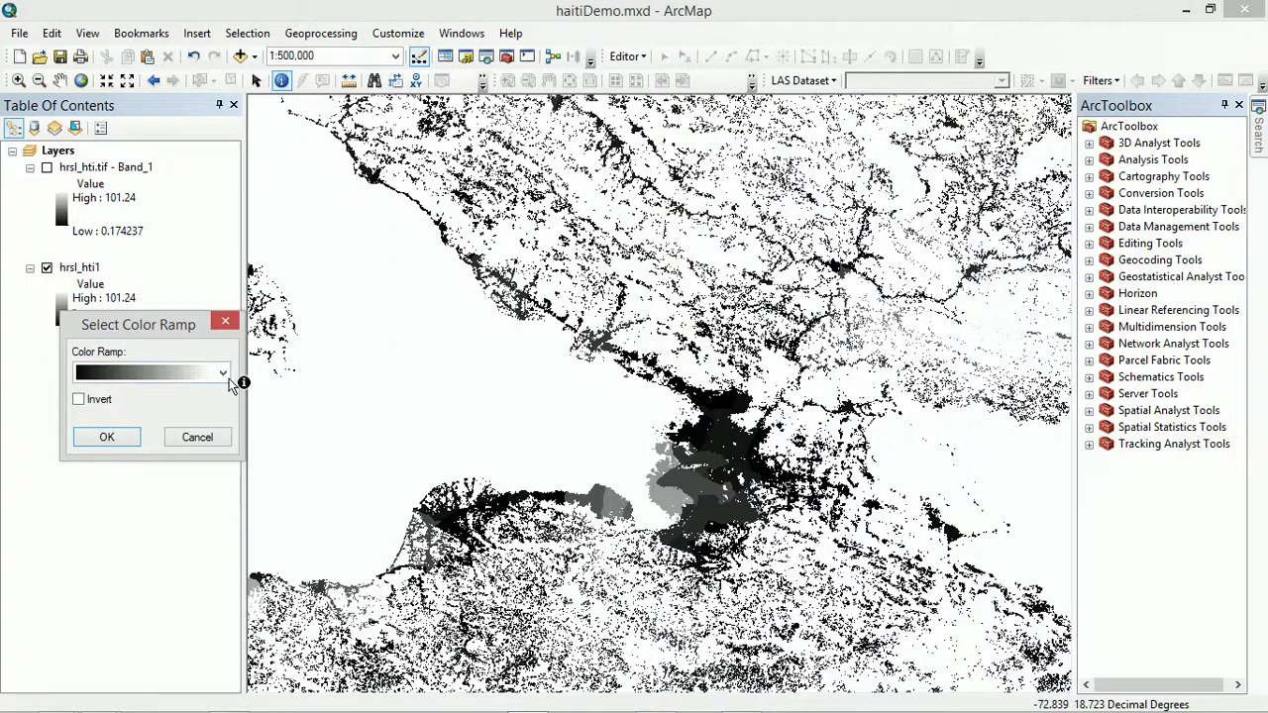
{"action": "left_click", "coordinate": [223, 374]}
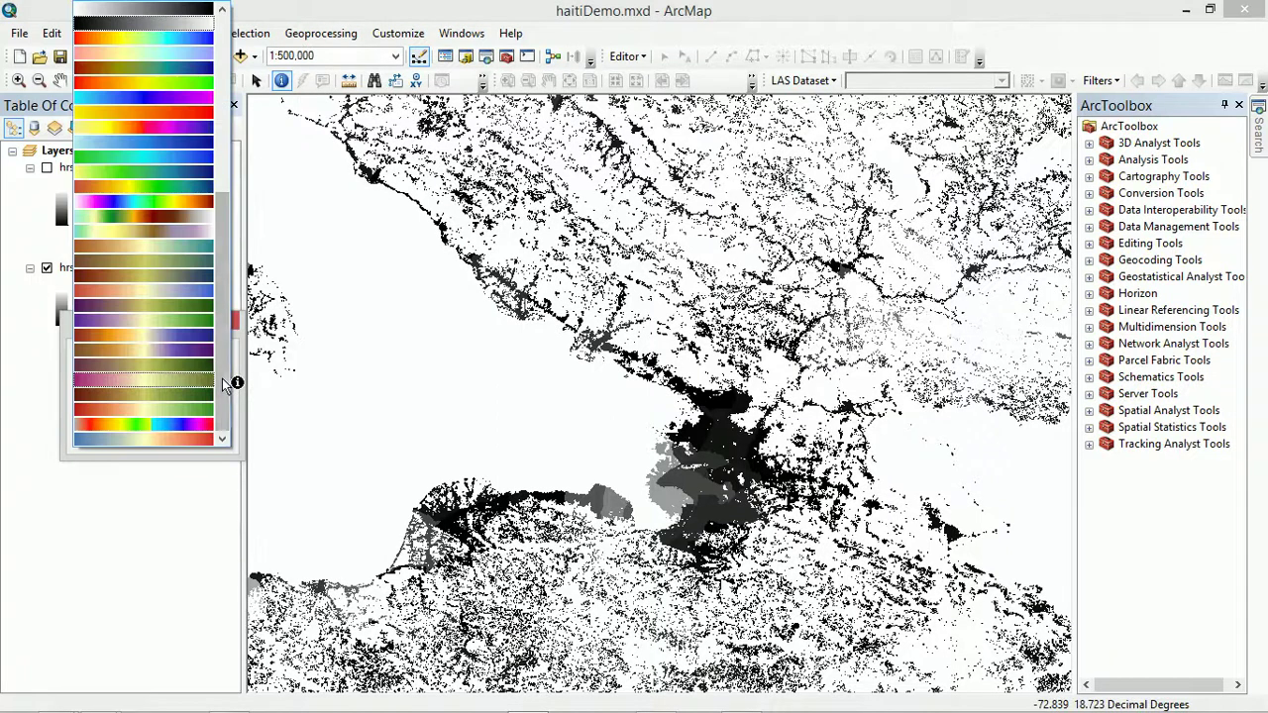
{"action": "left_click", "coordinate": [181, 120]}
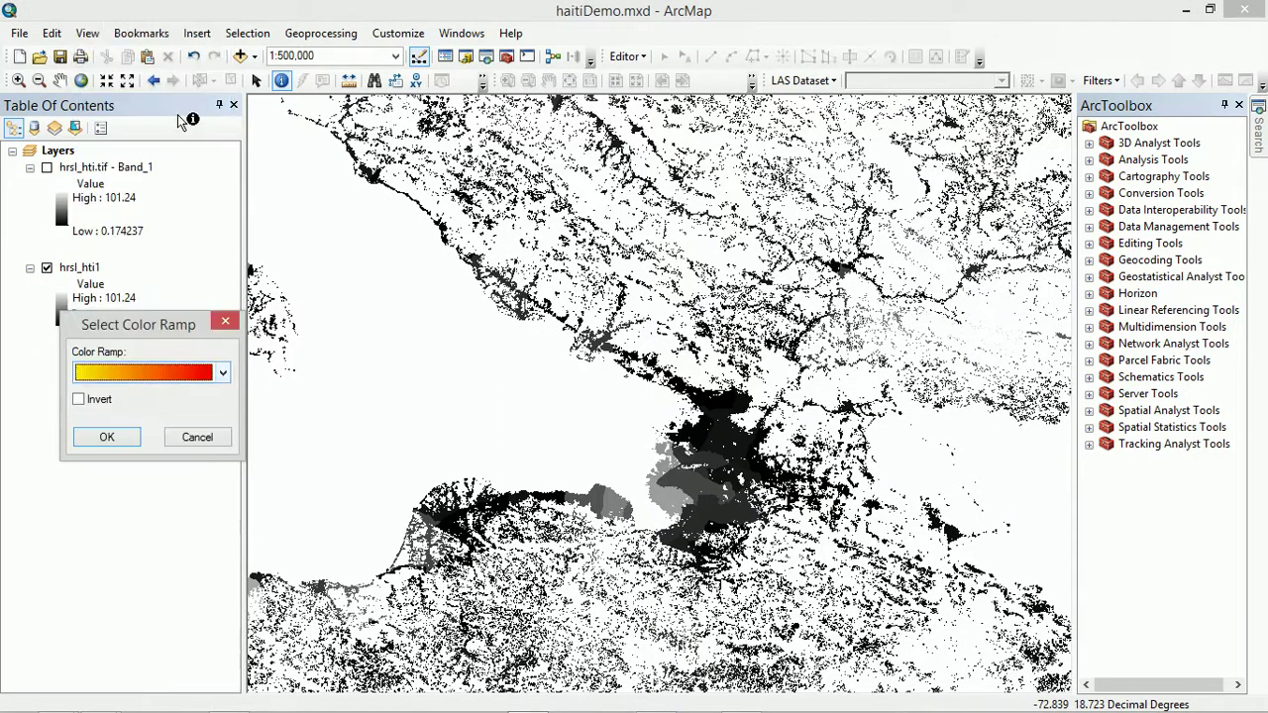
{"action": "left_click", "coordinate": [107, 436]}
Step: Frame all of Haiti at about 1:1,250,000, then switch over to QGIS
{"action": "scroll", "coordinate": [738, 541], "scroll_direction": "up", "scroll_amount": 3}
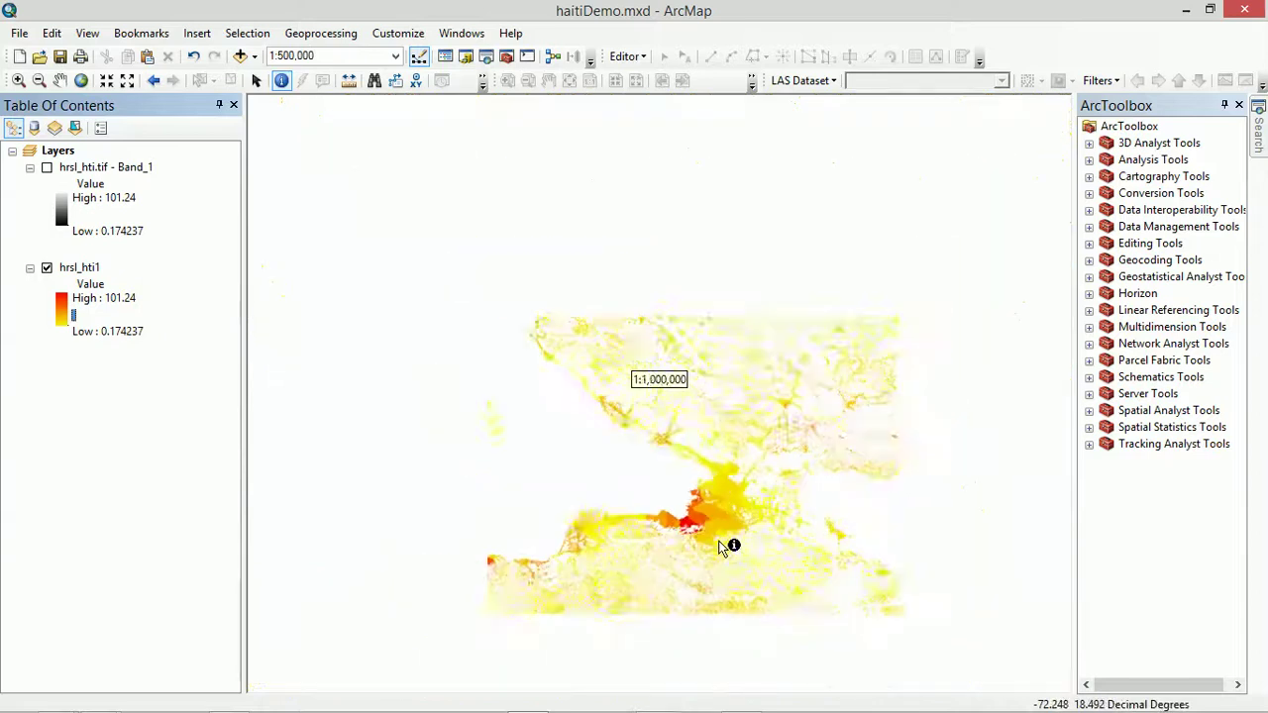
{"action": "left_click_drag", "start_coordinate": [489, 487], "coordinate": [673, 533]}
{"action": "scroll", "coordinate": [673, 535], "scroll_direction": "up", "scroll_amount": 3}
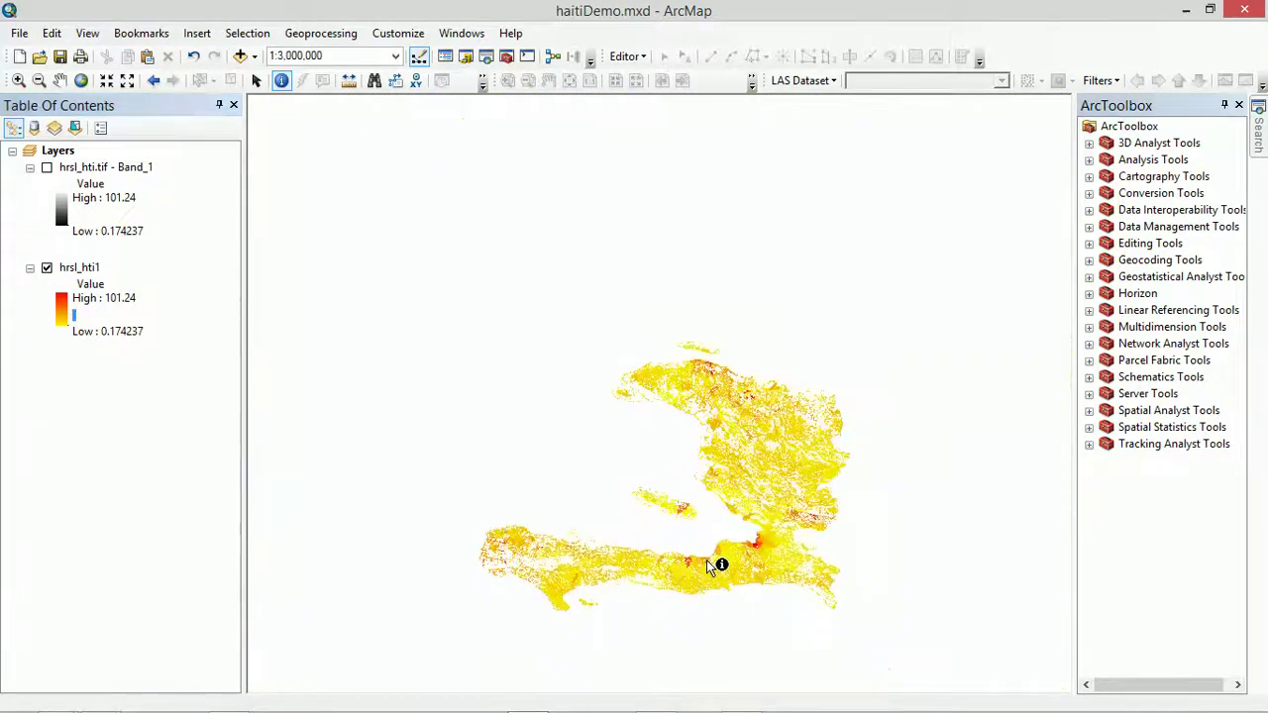
{"action": "left_click_drag", "start_coordinate": [759, 557], "coordinate": [670, 465]}
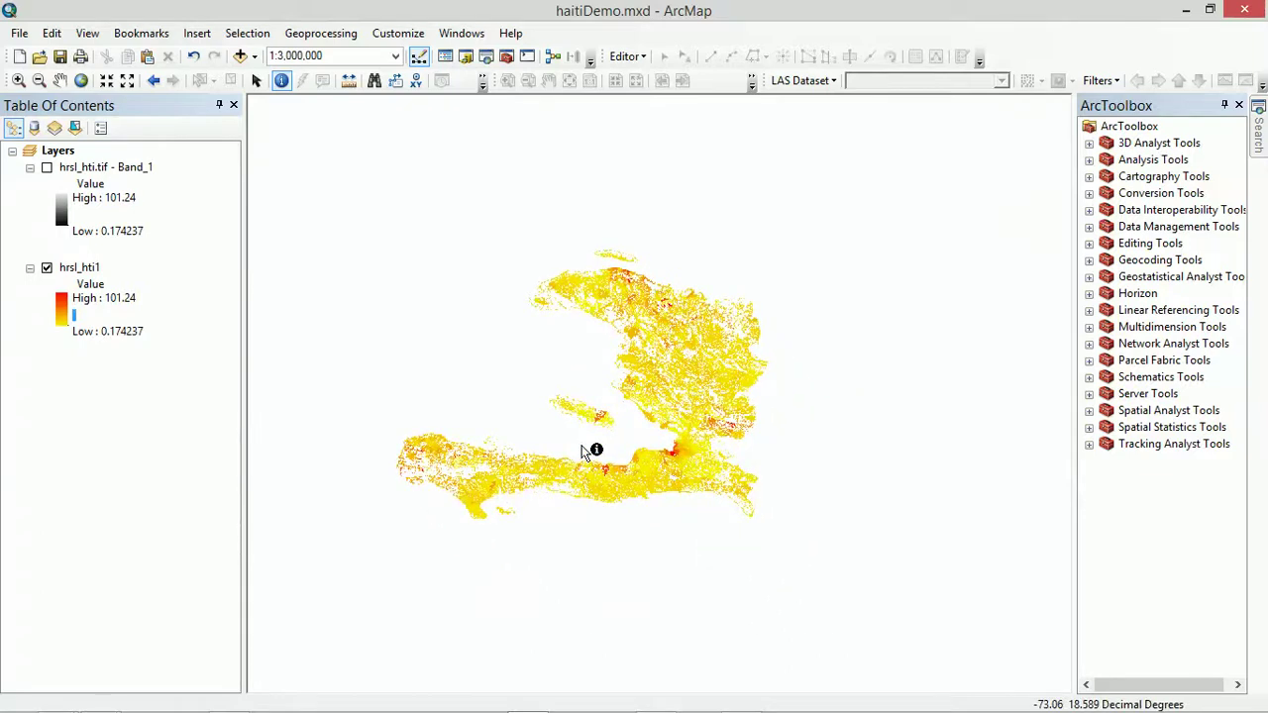
{"action": "scroll", "coordinate": [589, 453], "scroll_direction": "down", "scroll_amount": 2}
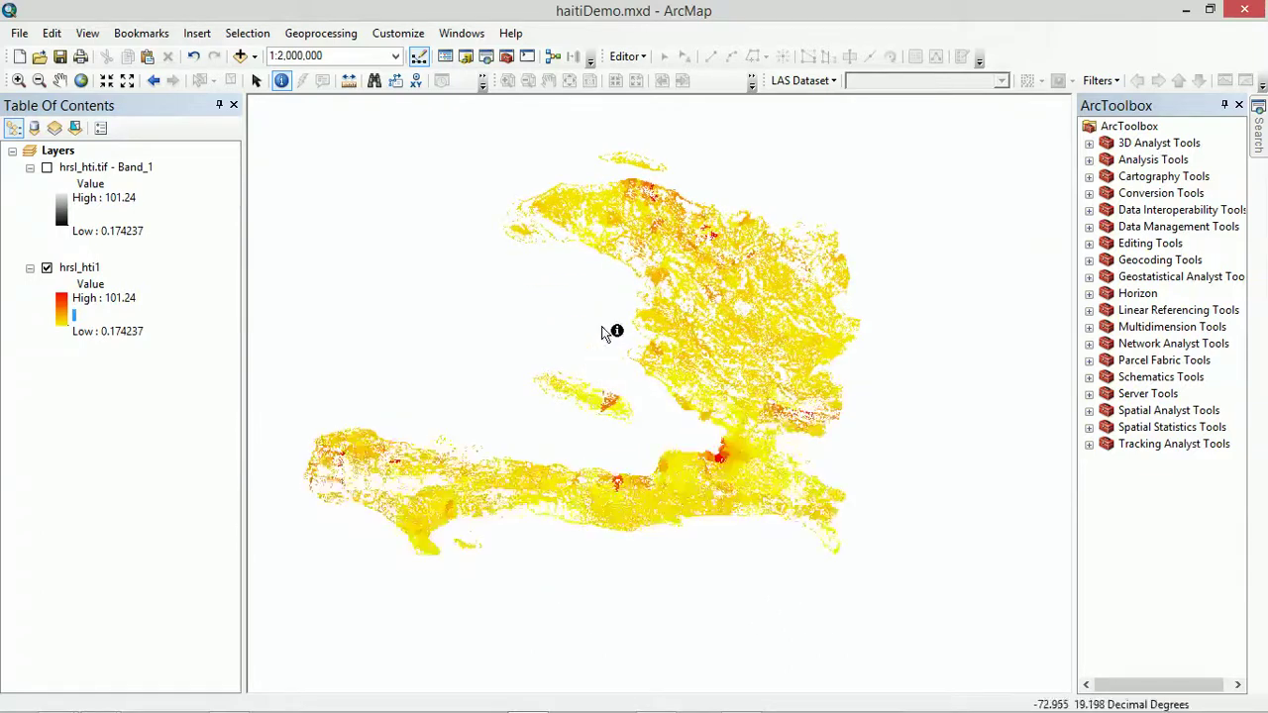
{"action": "scroll", "coordinate": [653, 404], "scroll_direction": "down", "scroll_amount": 2}
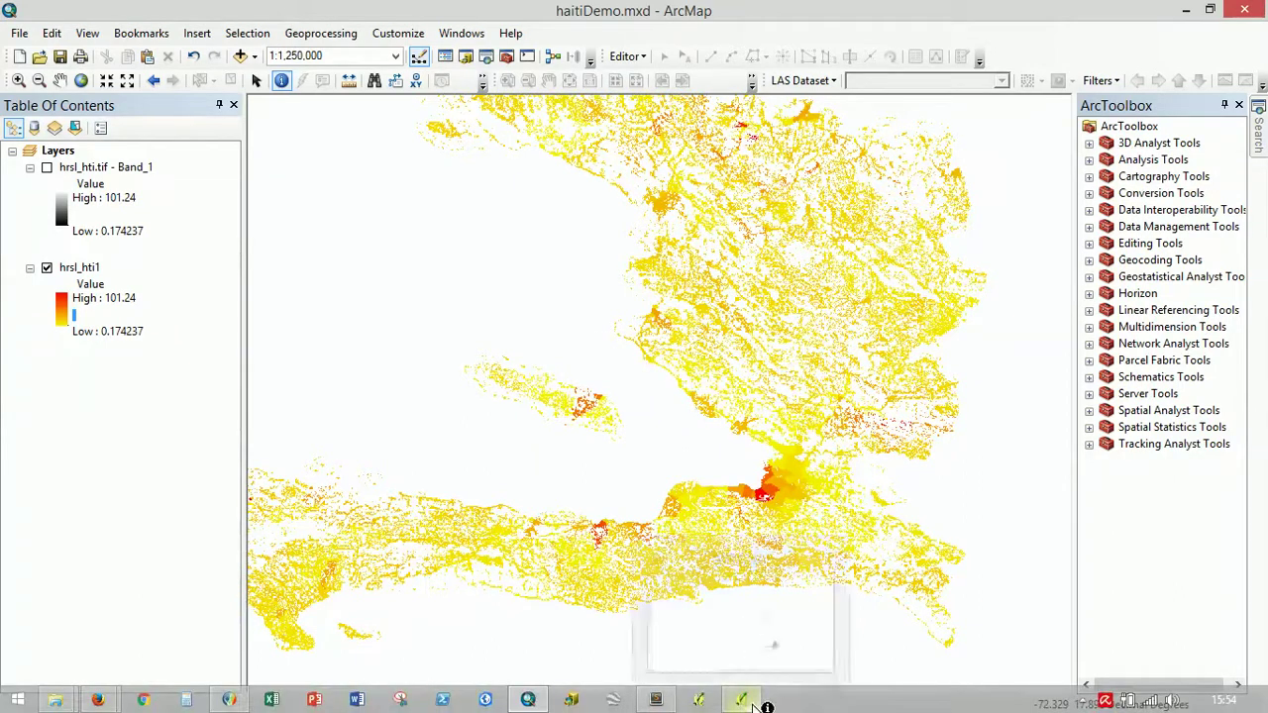
{"action": "left_click", "coordinate": [754, 704]}
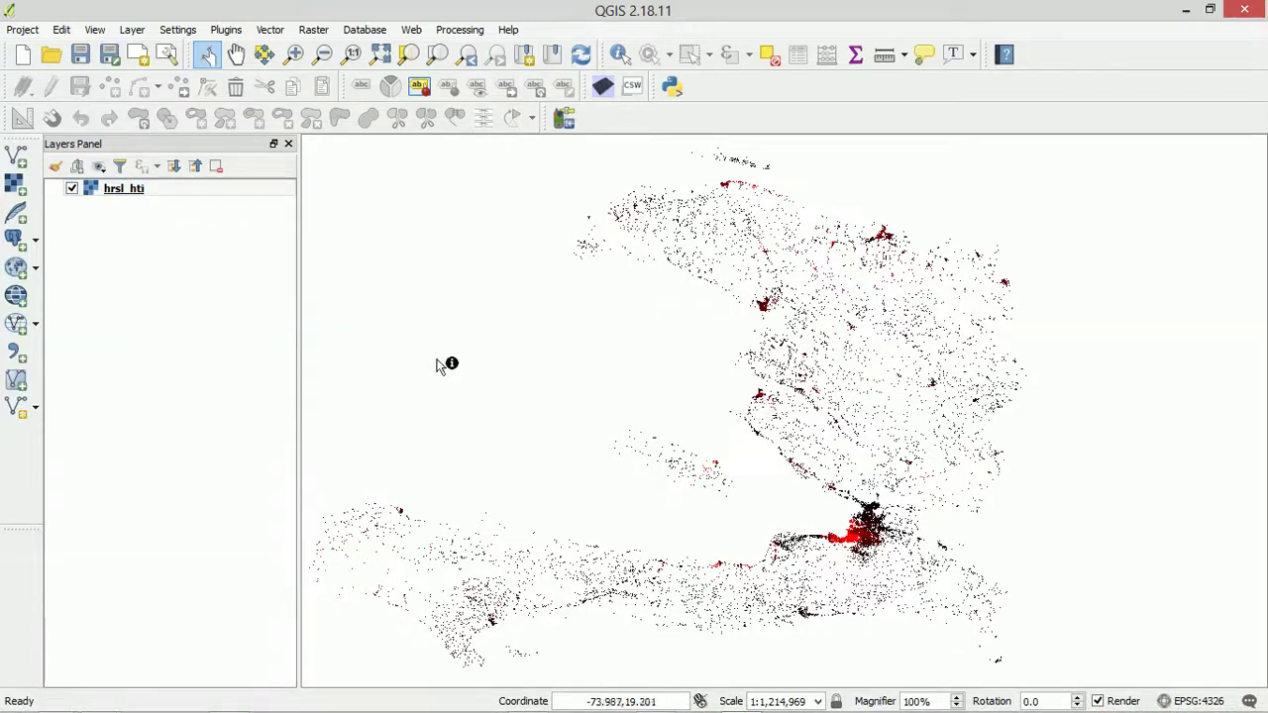
Step: Zoom in on Port-au-Prince in the hrsl_hti raster and back out to all of Haiti
{"action": "scroll", "coordinate": [869, 546], "scroll_direction": "up", "scroll_amount": 4}
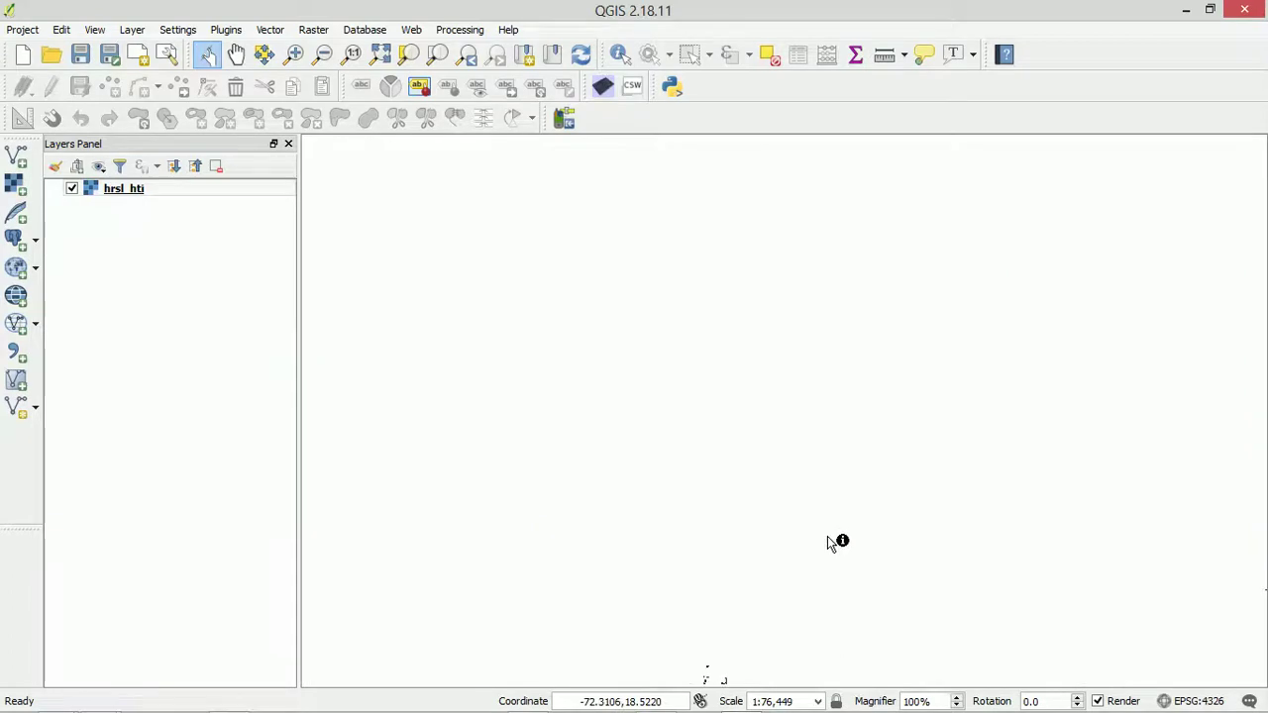
{"action": "scroll", "coordinate": [773, 493], "scroll_direction": "down", "scroll_amount": 4}
{"action": "scroll", "coordinate": [777, 491], "scroll_direction": "up", "scroll_amount": 1}
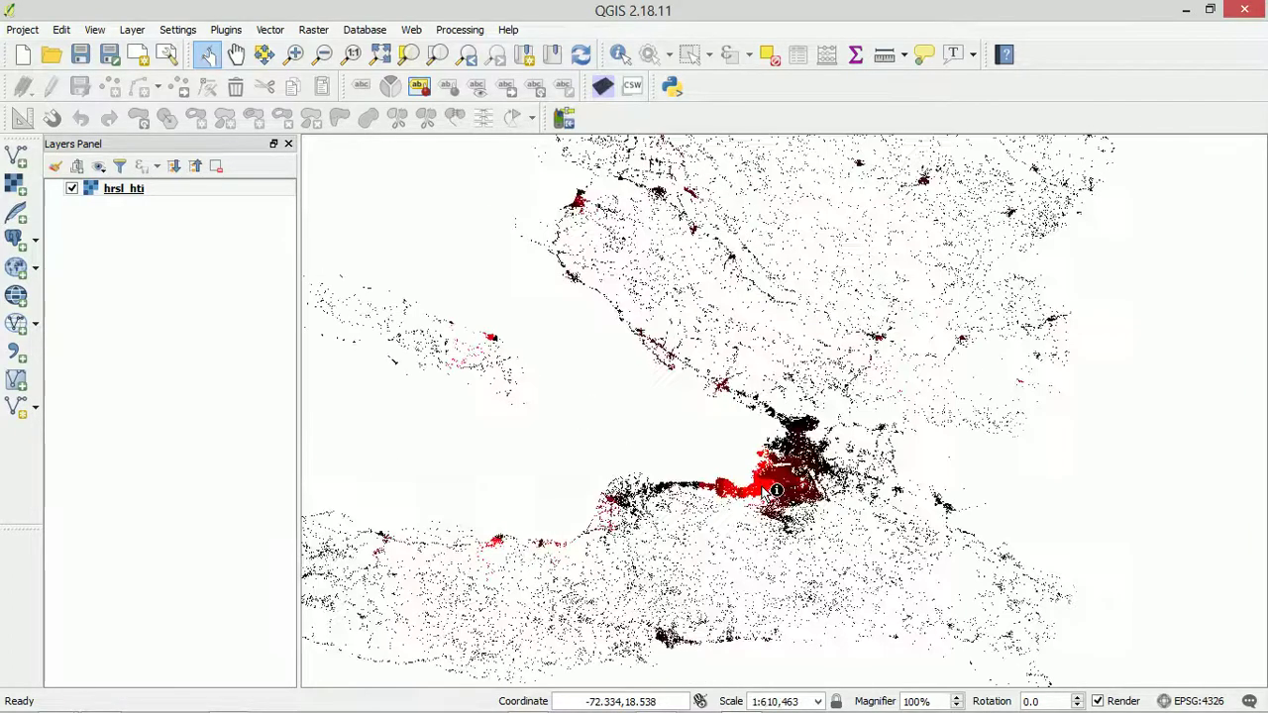
{"action": "scroll", "coordinate": [765, 489], "scroll_direction": "up", "scroll_amount": 2}
{"action": "scroll", "coordinate": [769, 490], "scroll_direction": "down", "scroll_amount": 5}
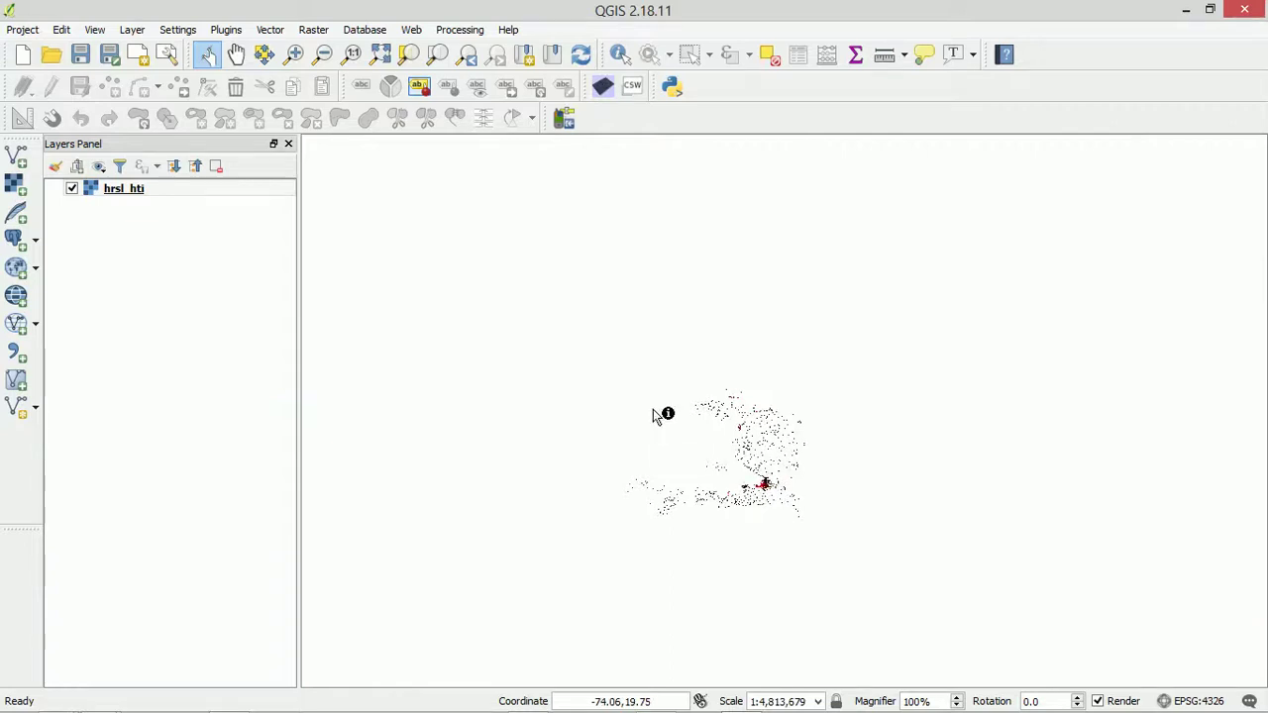